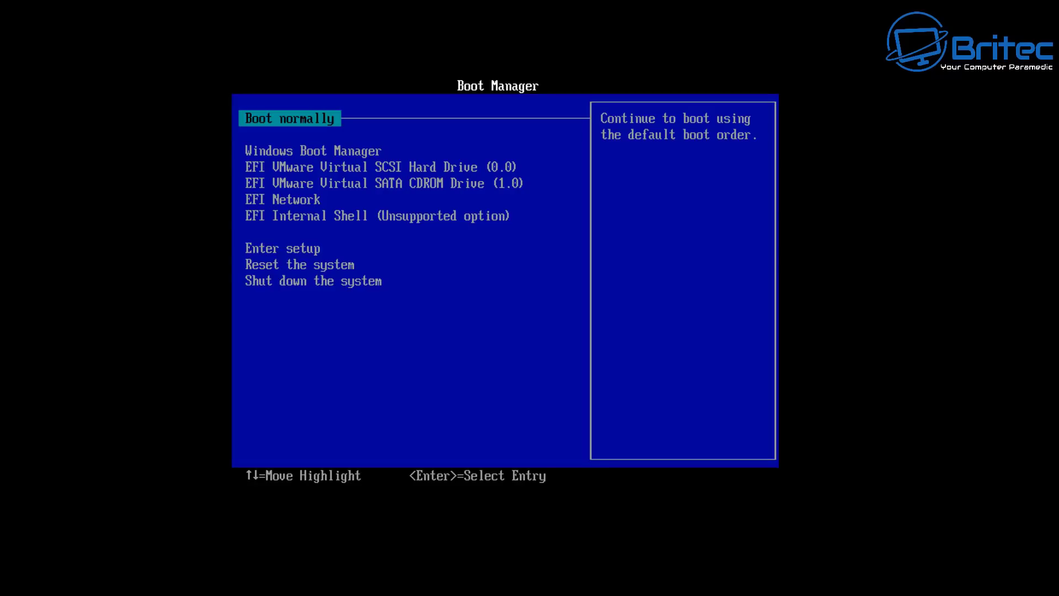
Boot the machine from the EFI VMware Virtual SATA CDROM Drive (1.0)
key(Down)
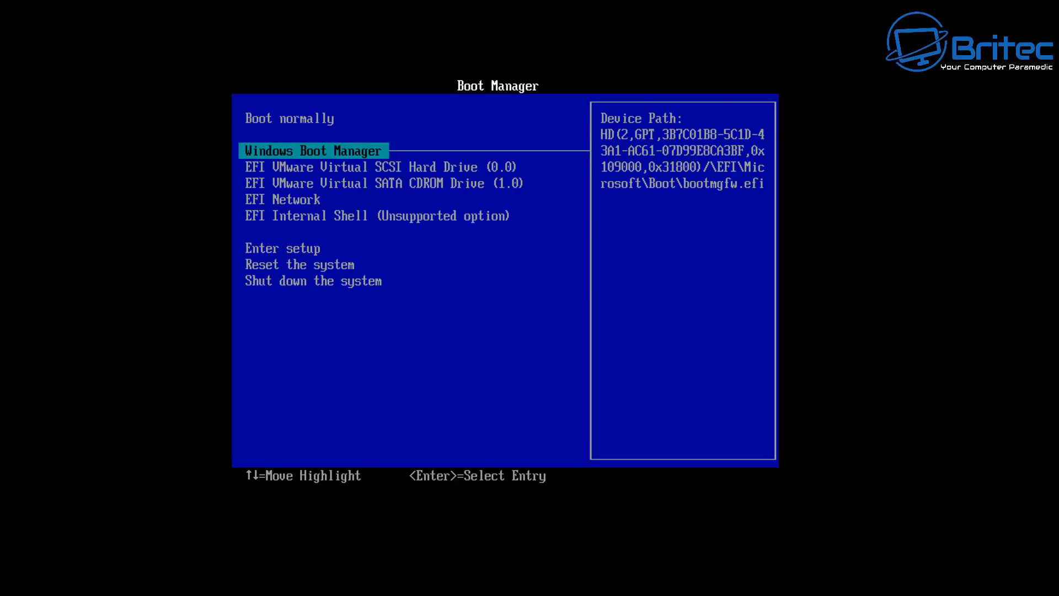
key(Down)
key(Down)
key(Down)
key(Down)
key(Down)
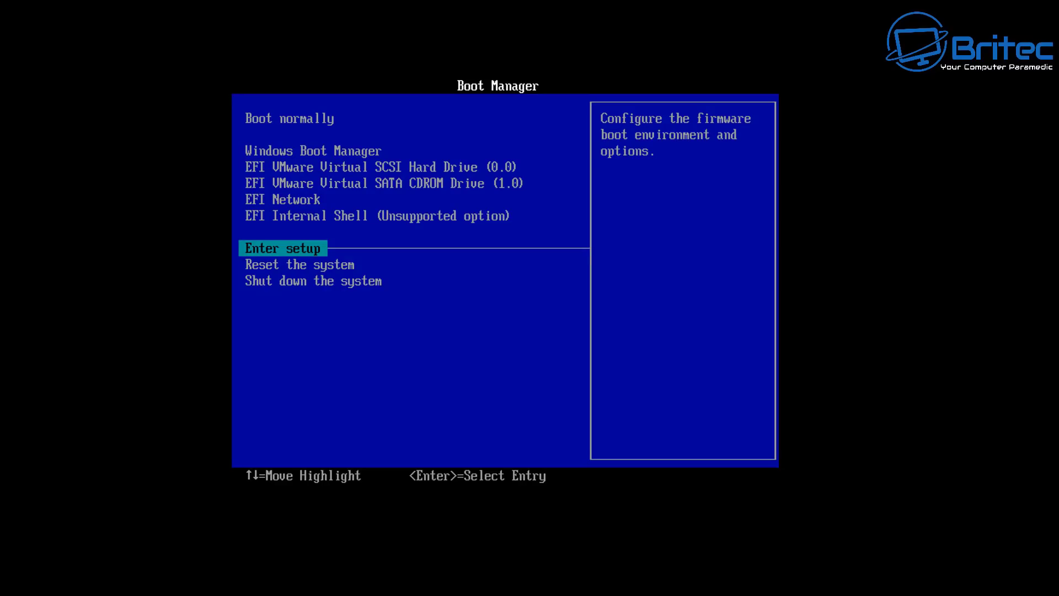
key(Up)
key(Up)
key(Up)
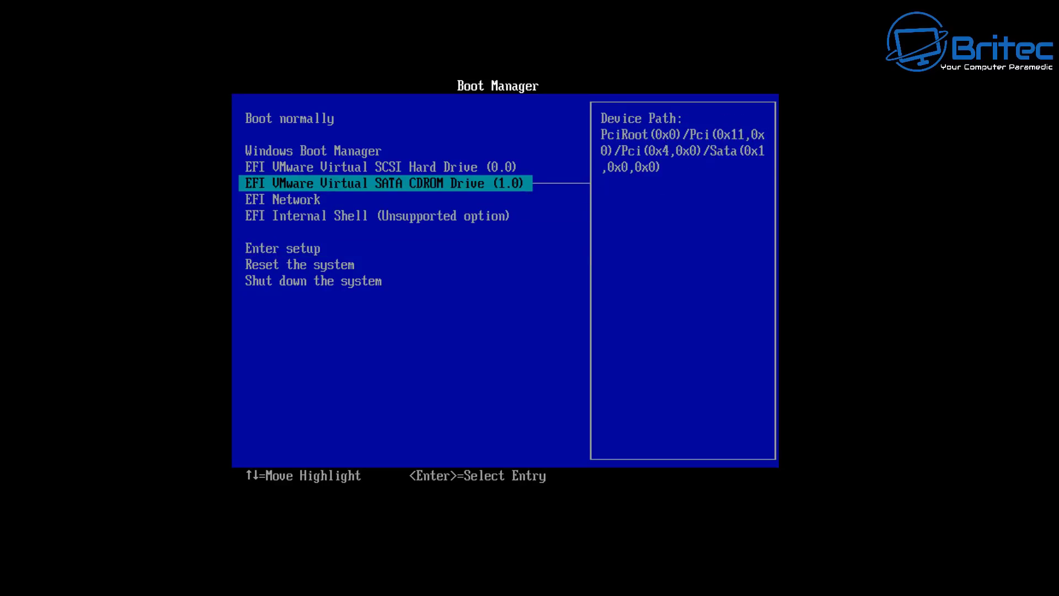
key(Return)
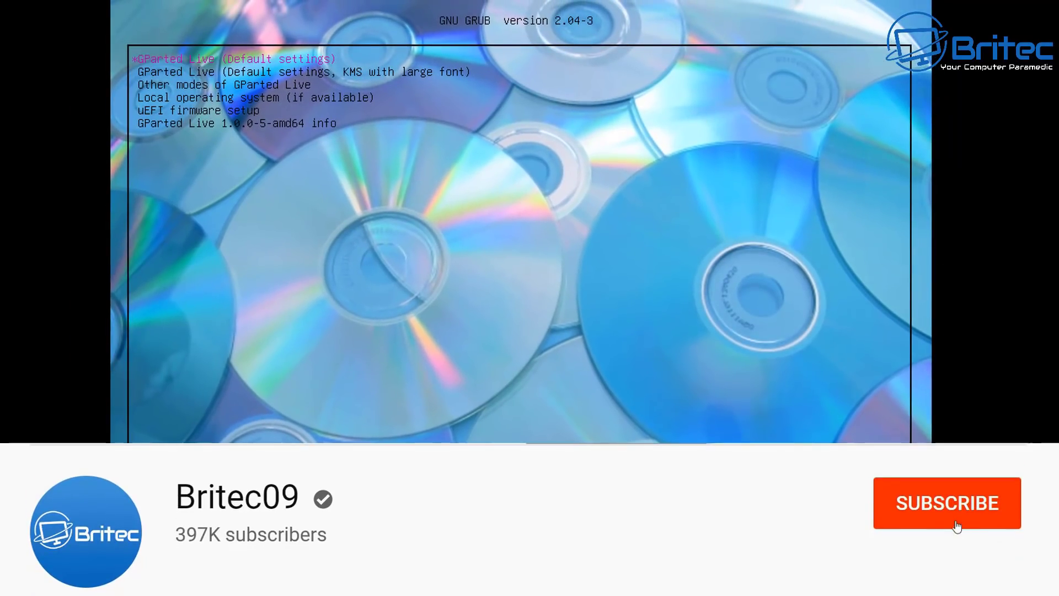
Start GParted Live with default settings and choose the "Don't touch keymap" policy
key(Down)
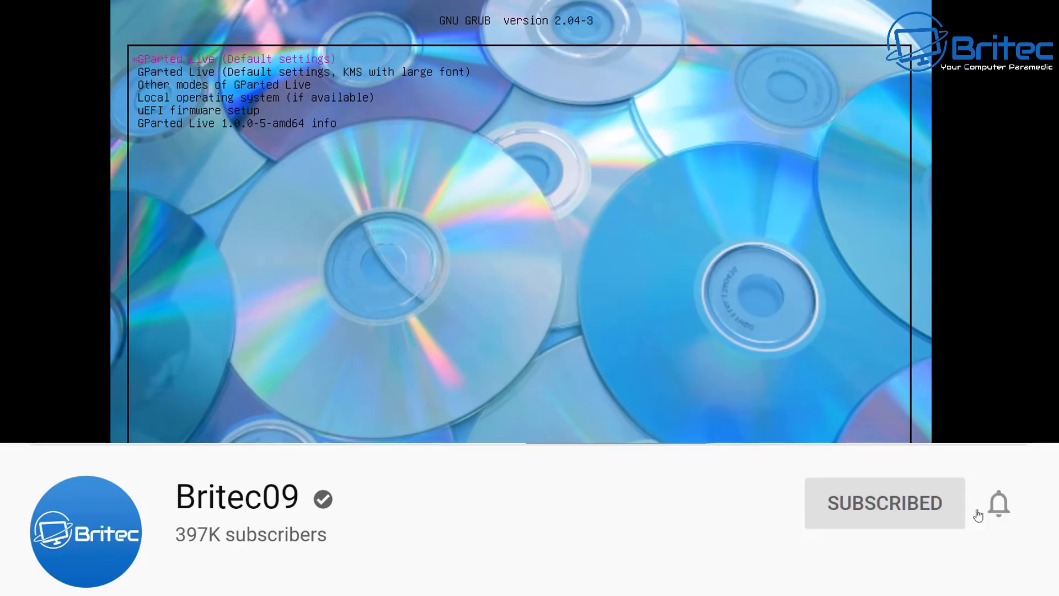
key(Return)
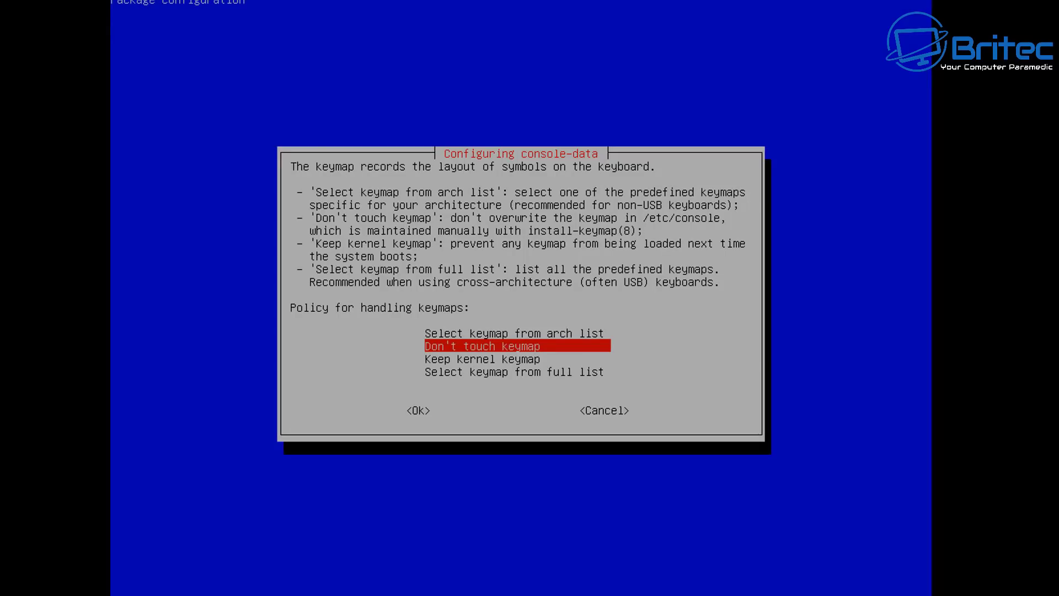
key(Return)
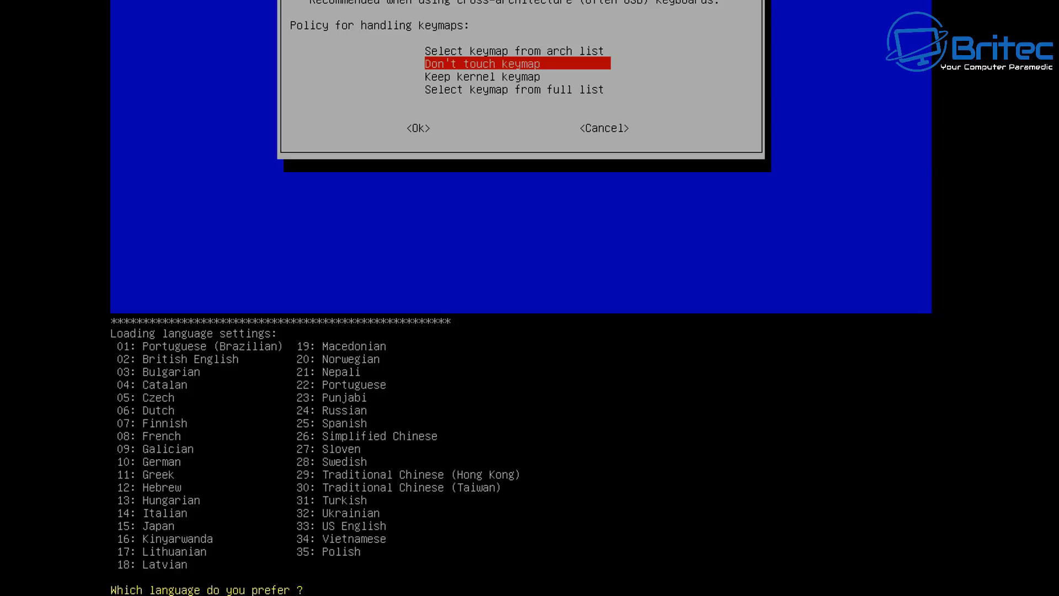
Choose British English (02) as the language and continue into the graphical environment to use GParted
text(02)
key(Return)
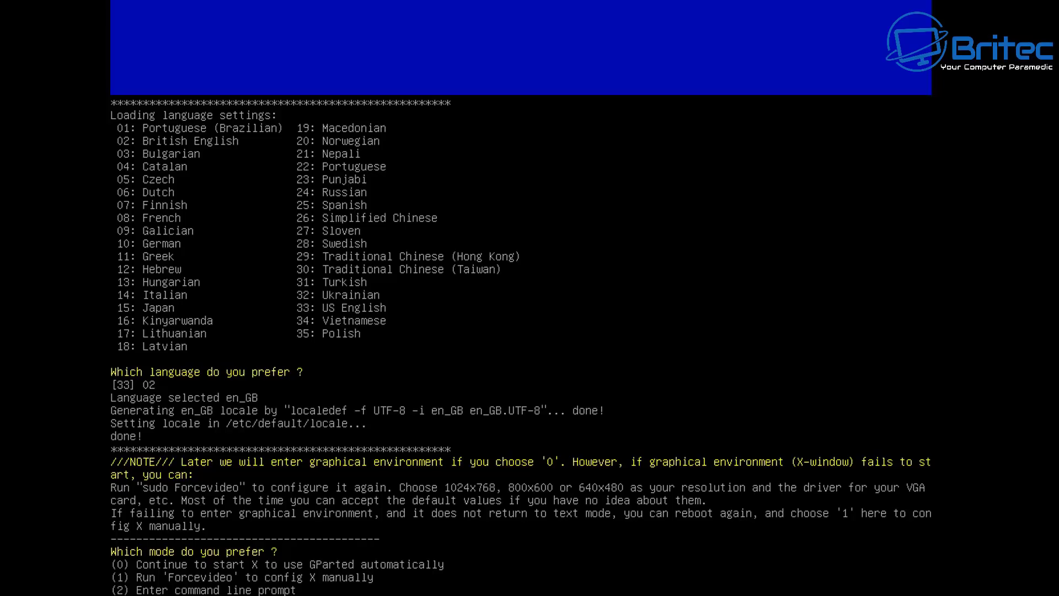
text(2)
key(Return)
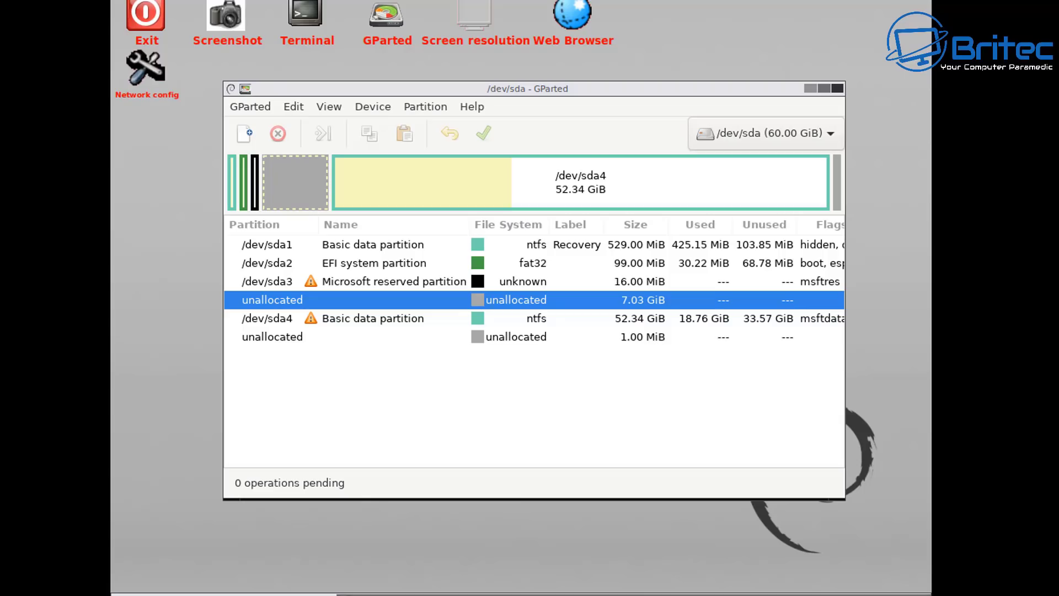
Use Resize/Move on /dev/sda4 to set its new size to 60795 MiB with 0 MiB free space preceding and following
click(267, 281)
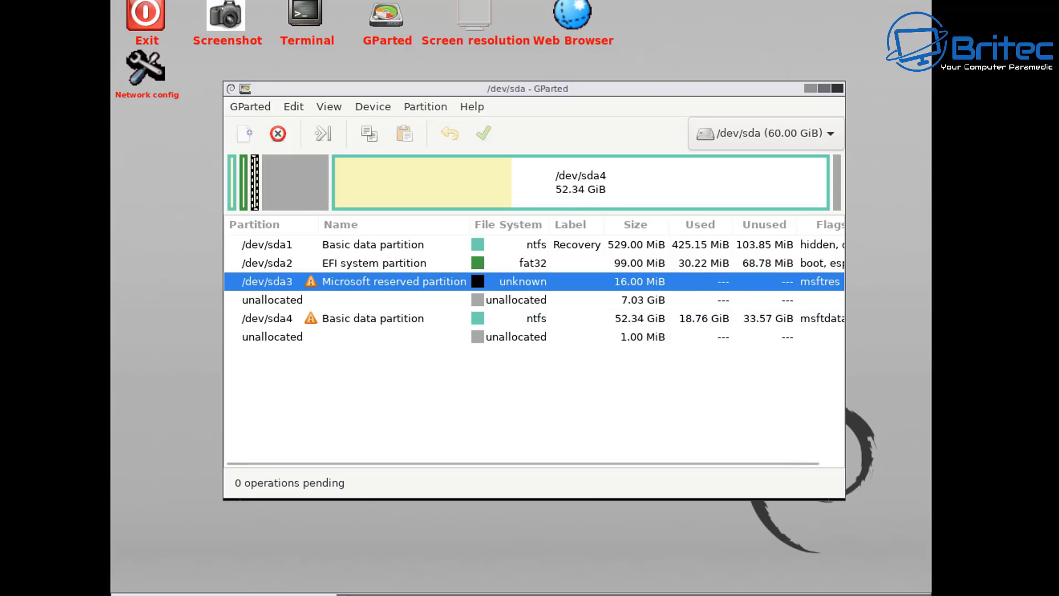
click(272, 300)
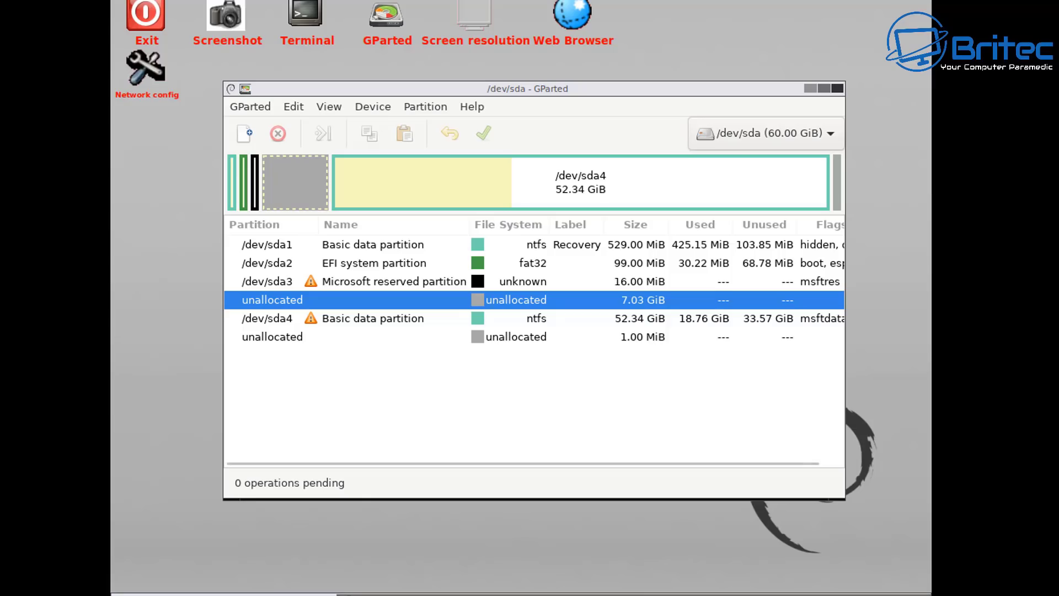
click(267, 318)
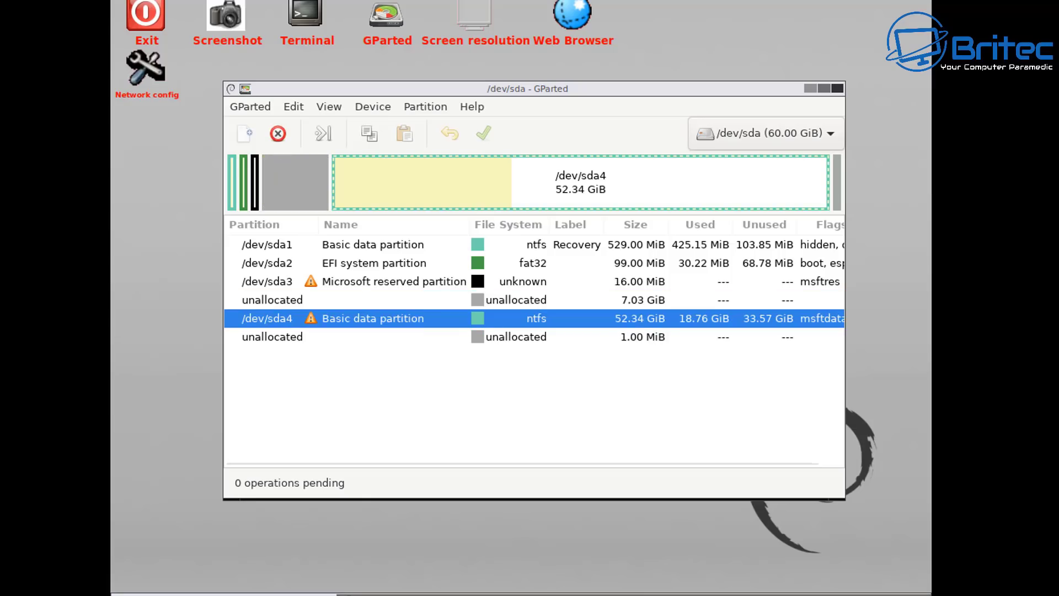
right_click(382, 318)
right_click(381, 318)
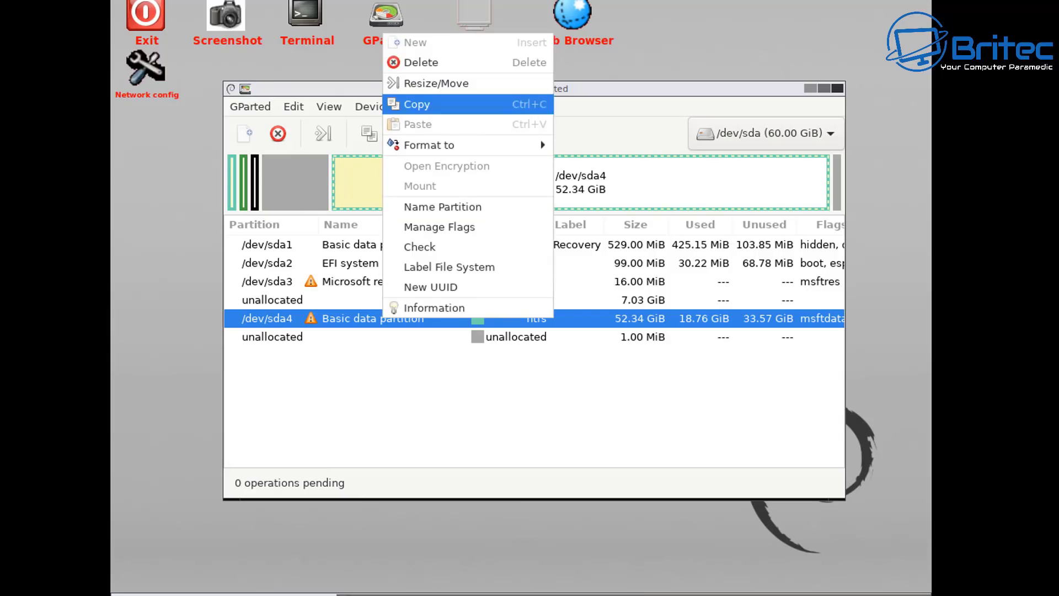
key(Return)
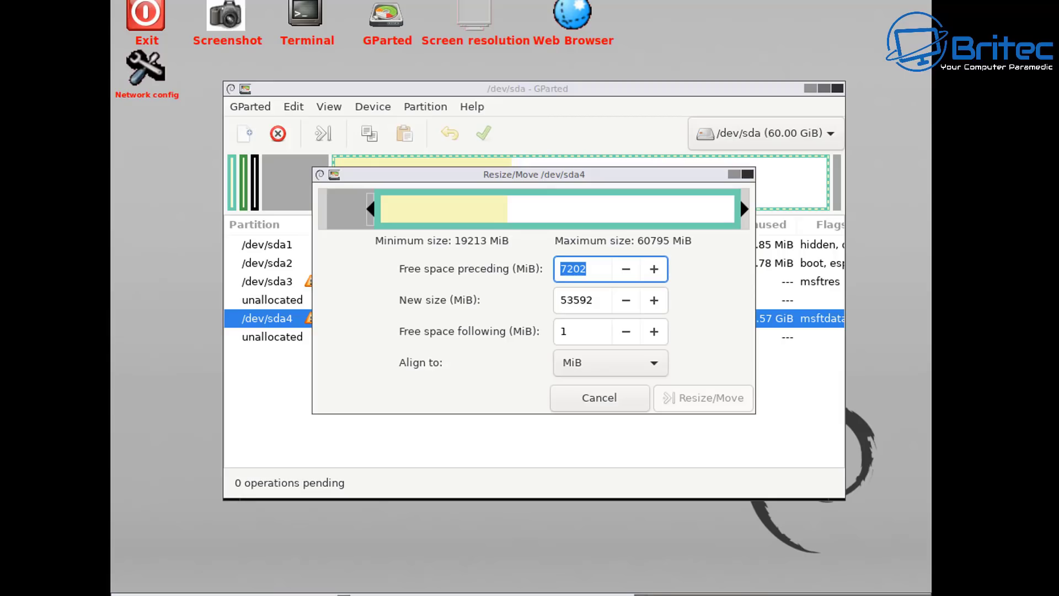
key(Up)
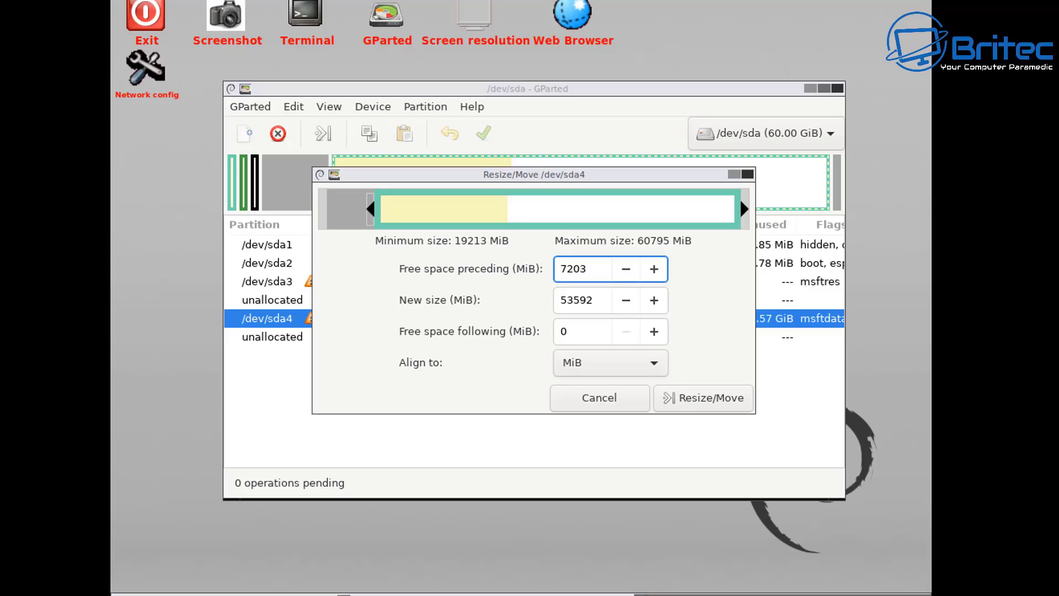
mouse_move(742, 209)
mouse_down()
mouse_move(514, 199)
mouse_move(744, 208)
mouse_up()
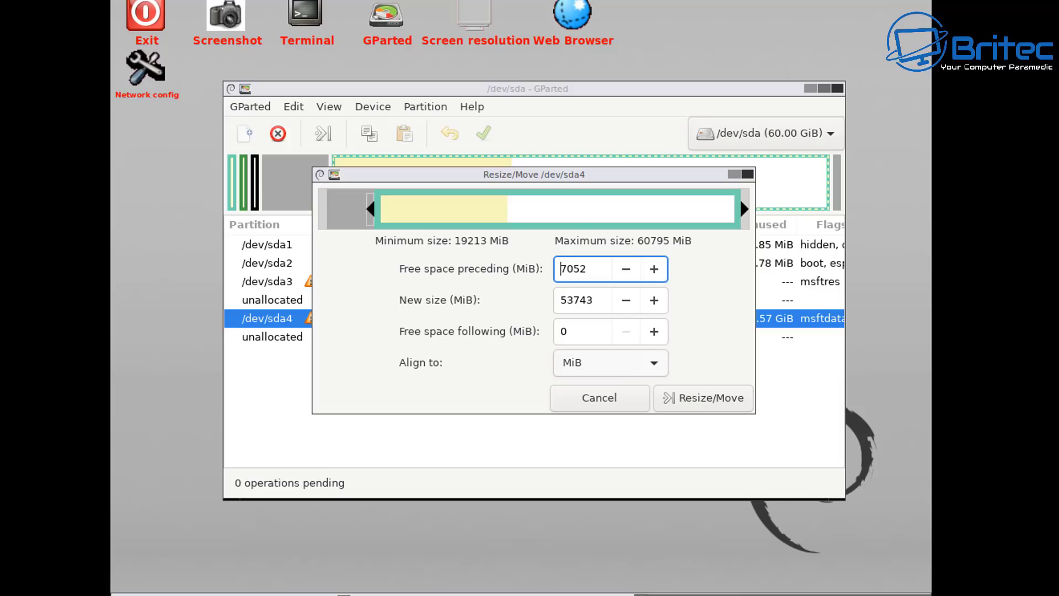
click(653, 268)
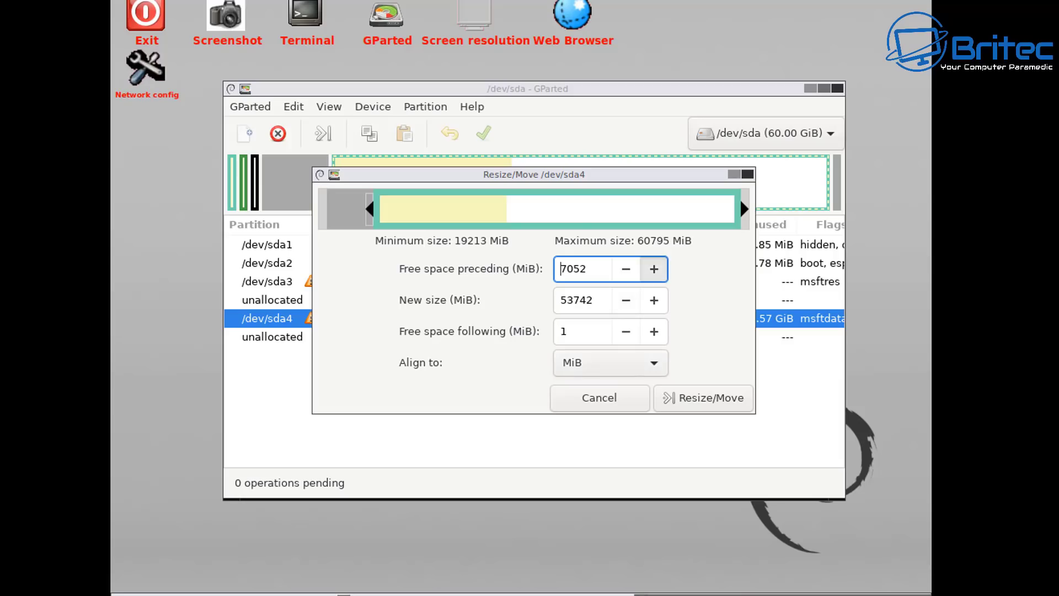
drag(654, 268, 654, 269)
click(654, 268)
drag(625, 269, 654, 300)
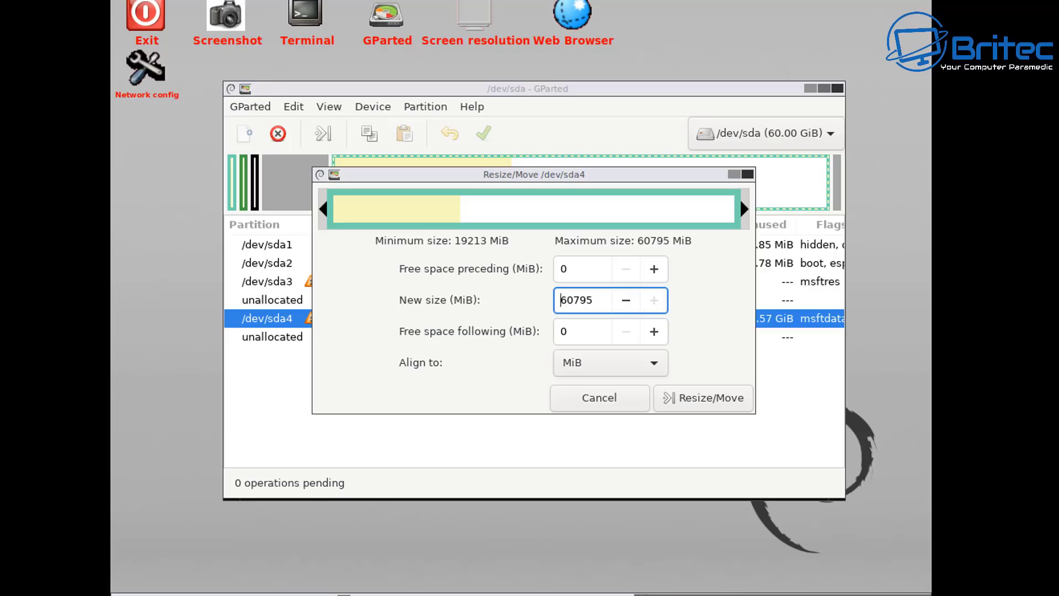
Queue the /dev/sda4 resize and move, acknowledge the boot warning, and apply the pending operation to the disk
click(704, 398)
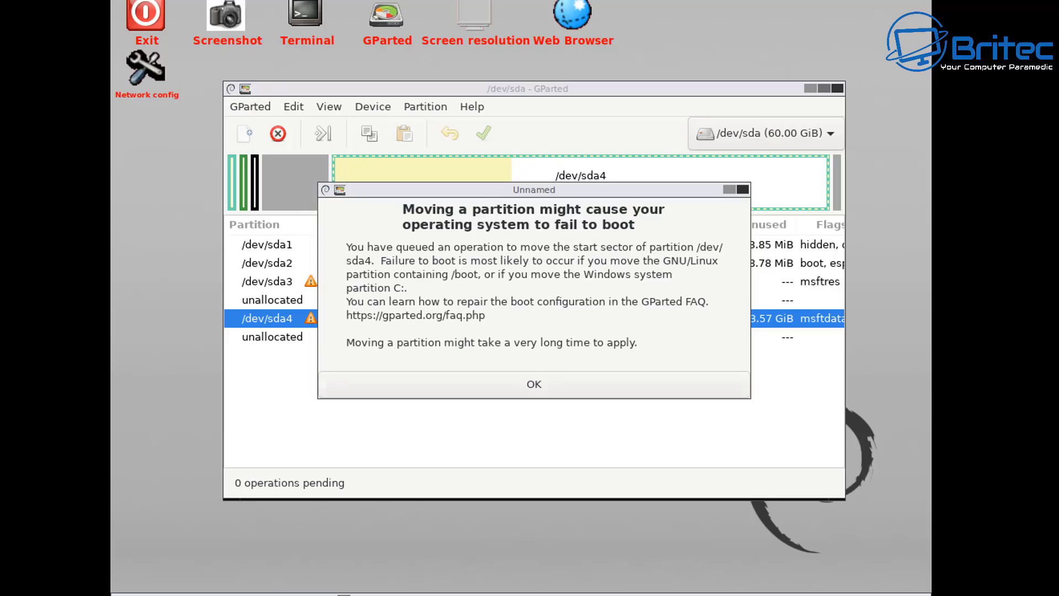
click(534, 384)
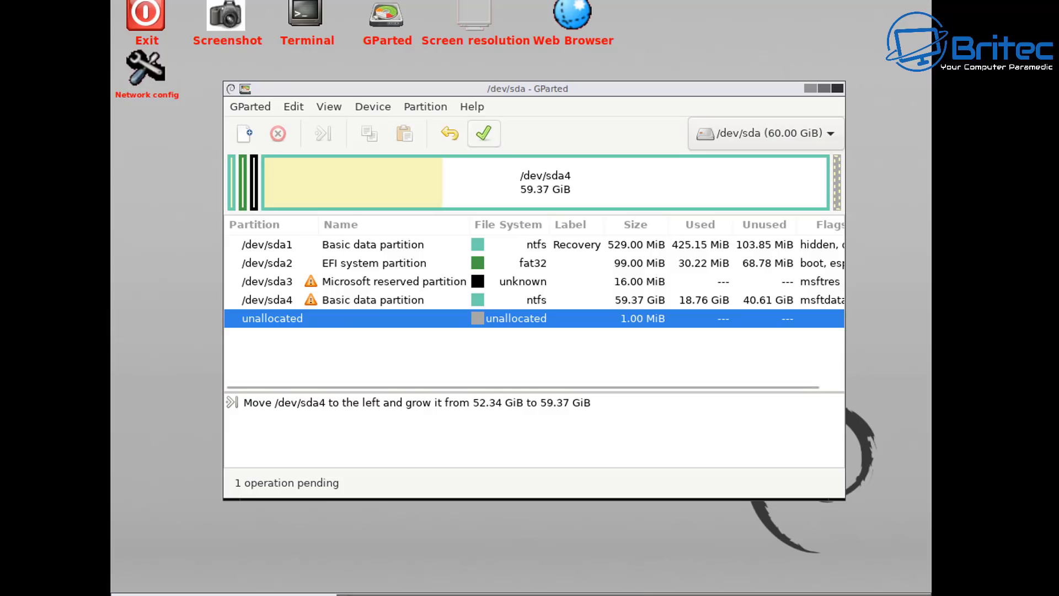
click(483, 133)
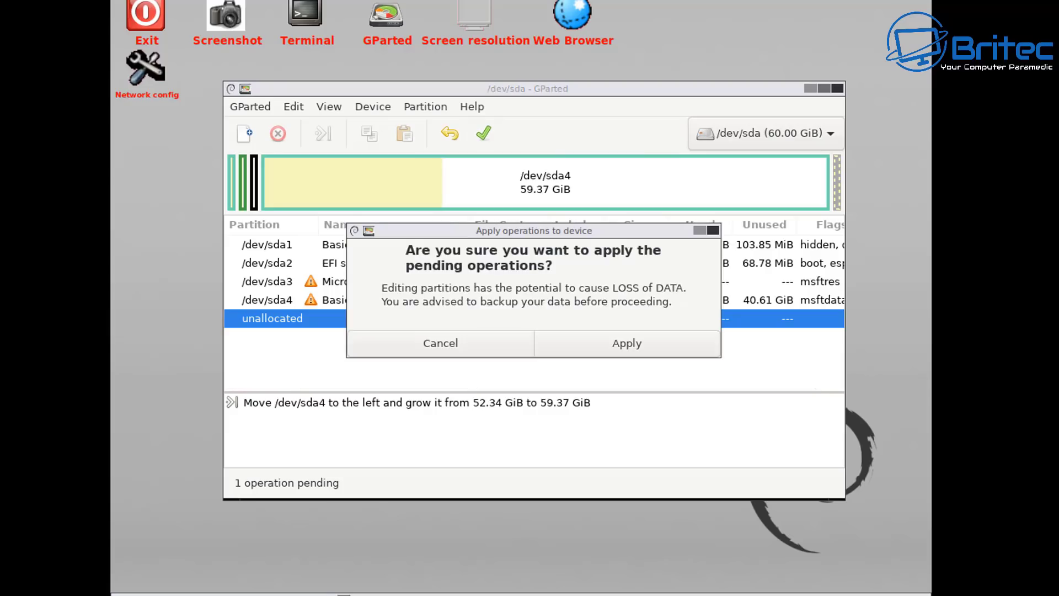
click(627, 343)
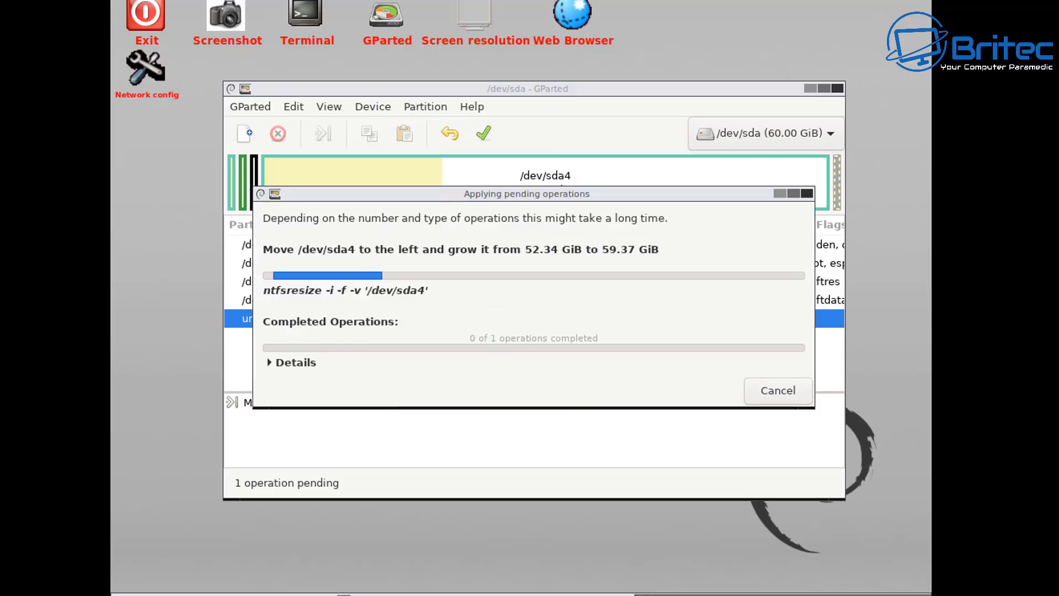
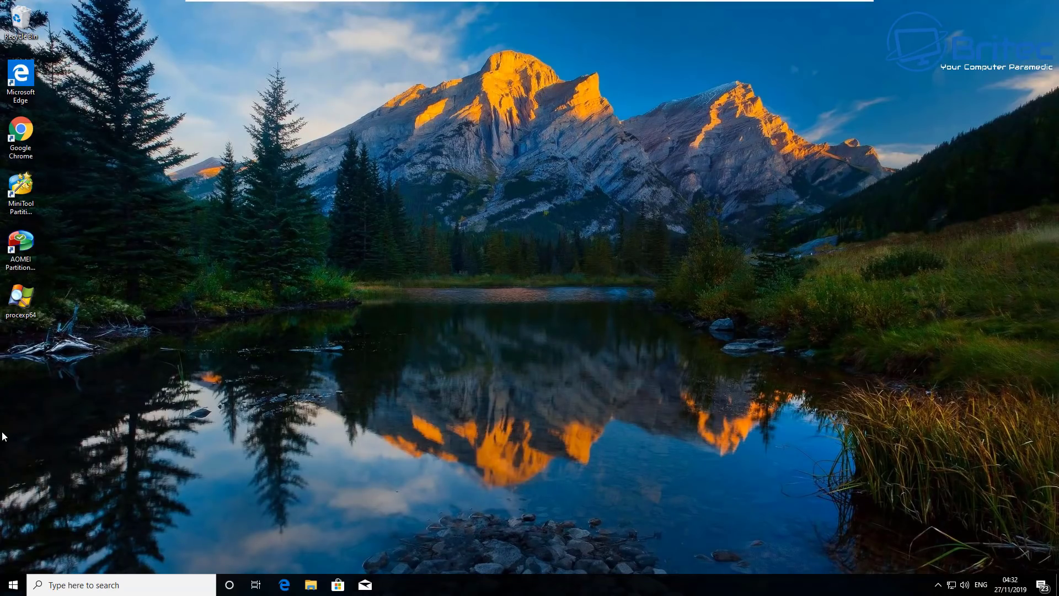
Examine the Disk 0 partition layout in Windows Disk Management and close it
right_click(13, 585)
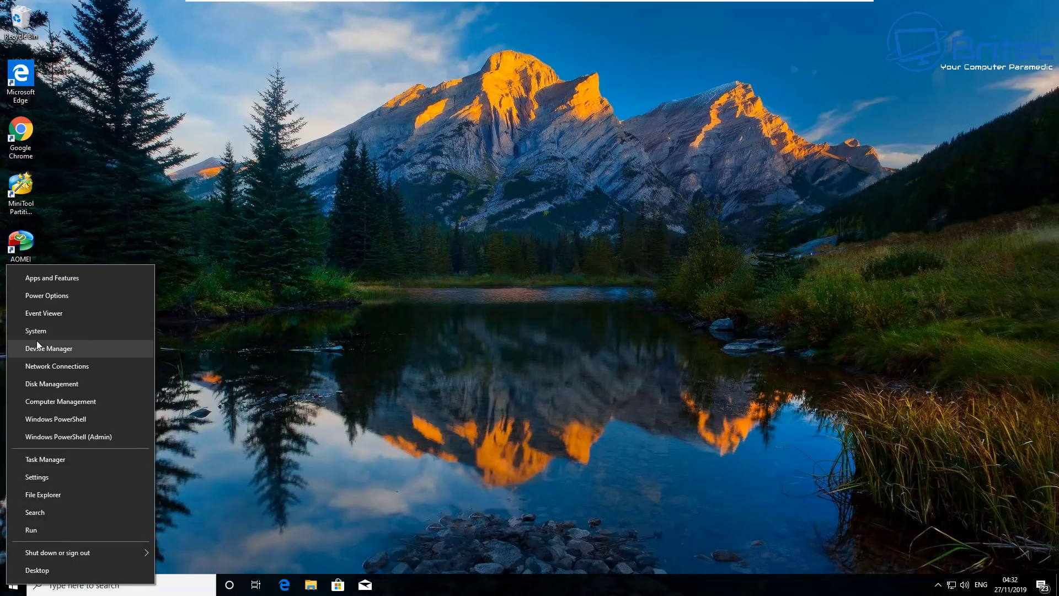
click(46, 385)
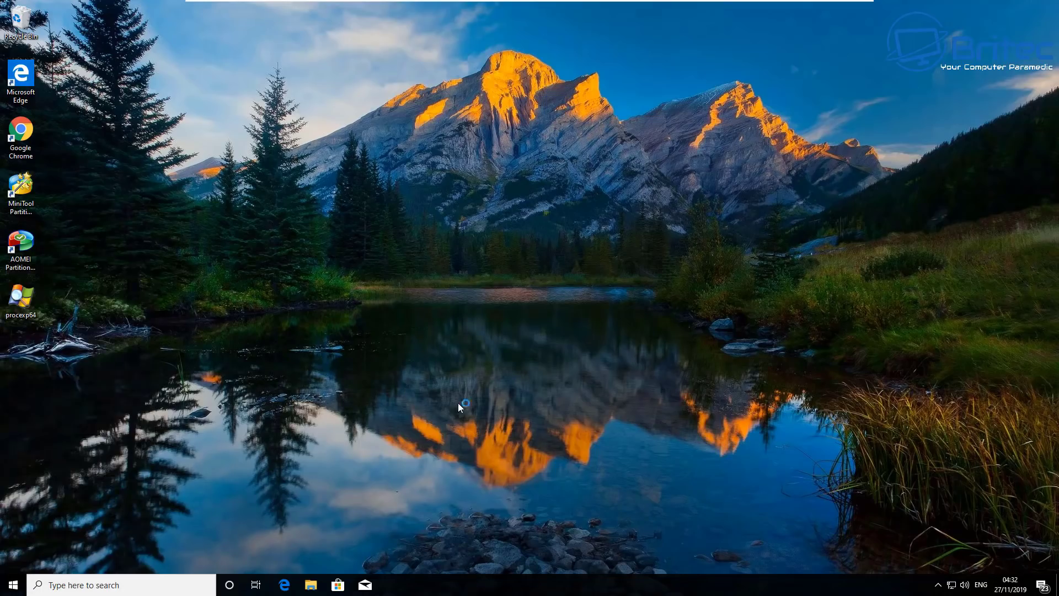
drag(260, 66, 522, 121)
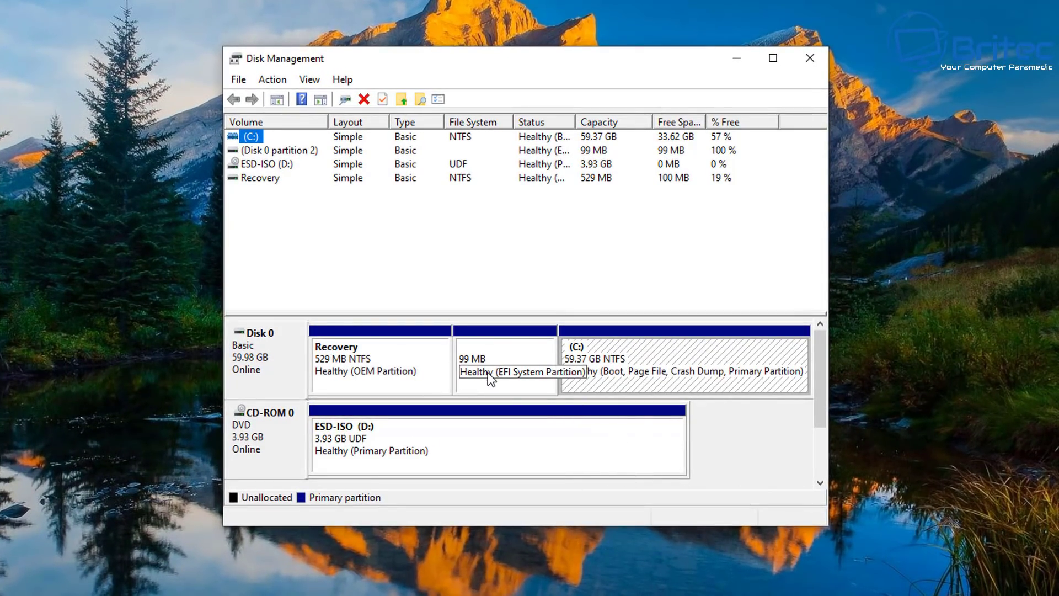
click(809, 58)
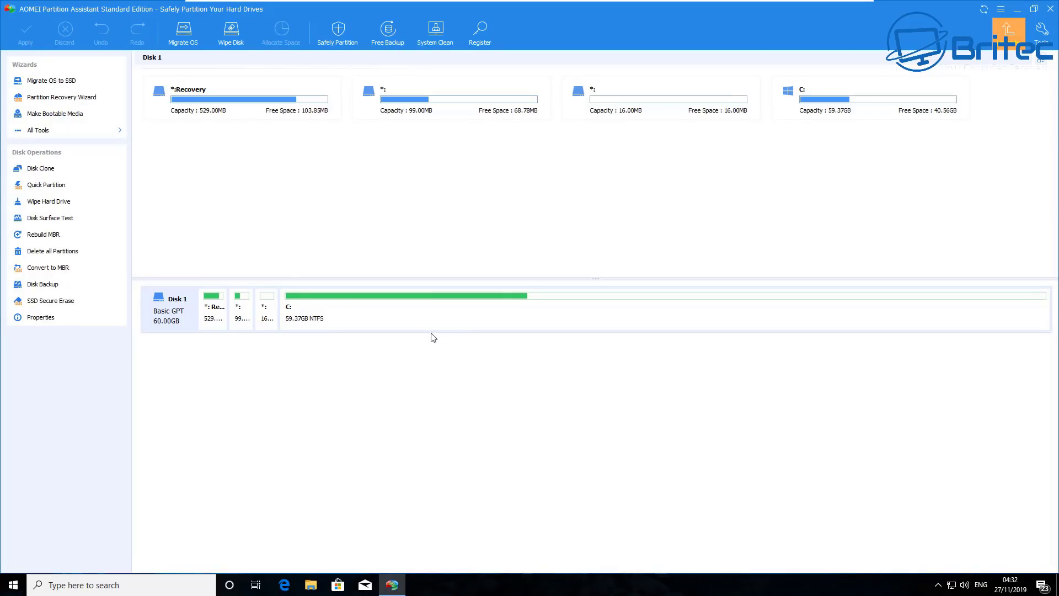
In AOMEI Partition Assistant, check the C: partition for errors using chkdsk.exe and close the finished check
click(385, 322)
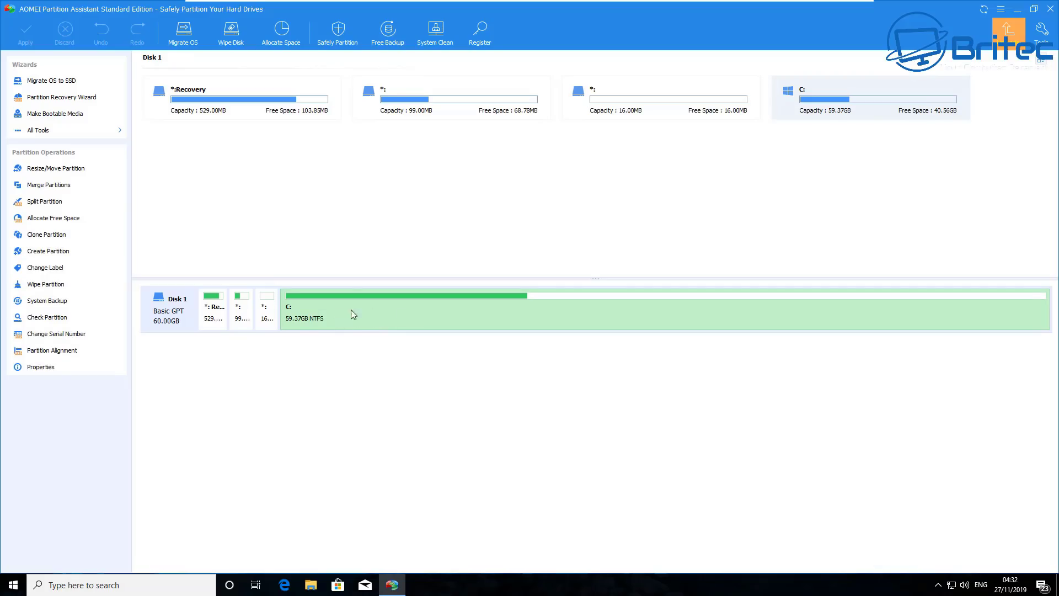
click(30, 322)
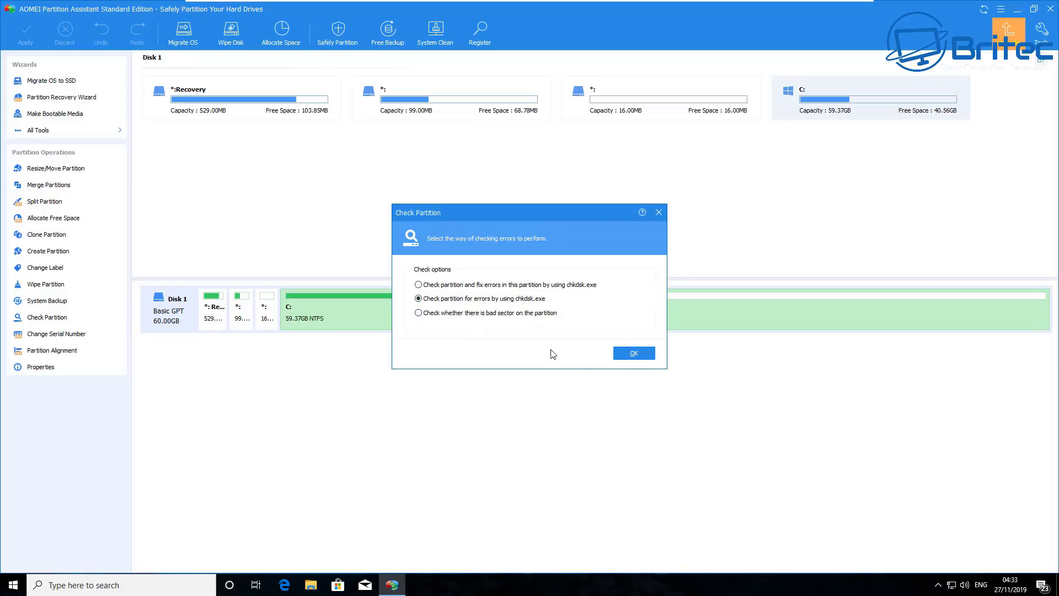
click(633, 354)
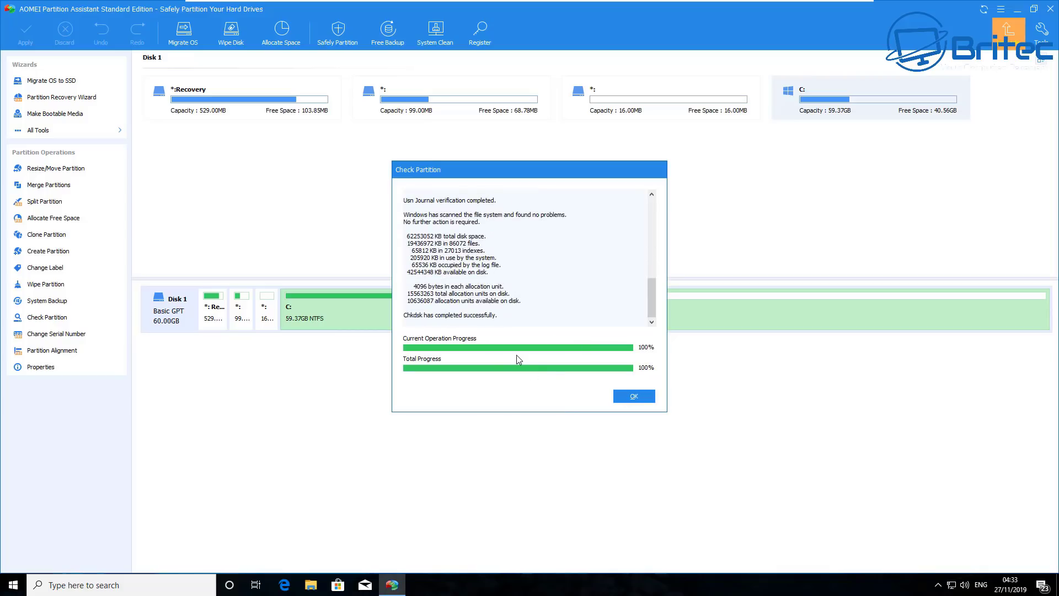
click(635, 398)
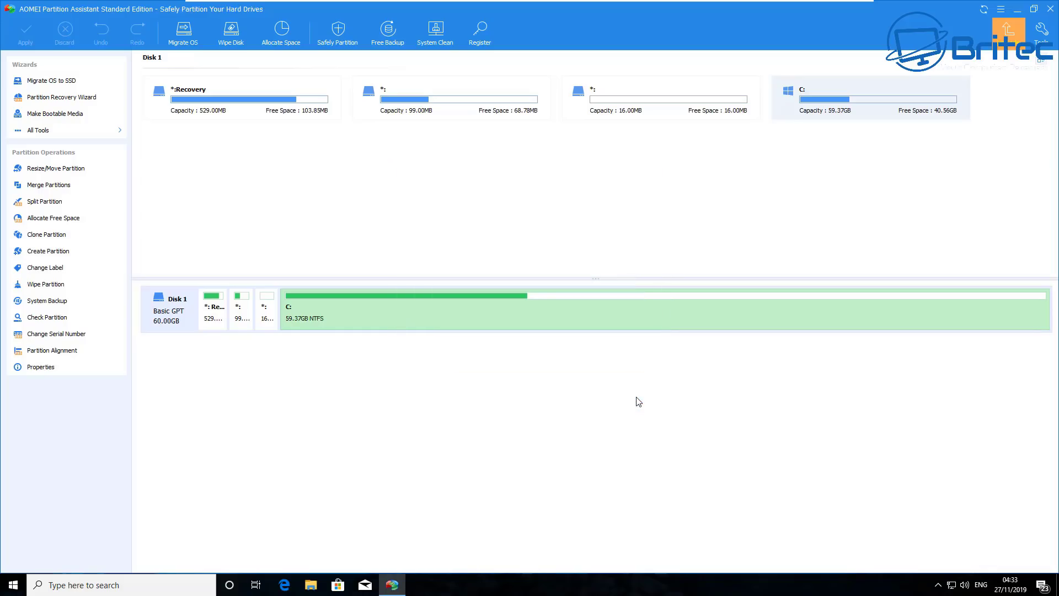
Search Windows for cmd, open Command Prompt as administrator, and move its window toward the middle of the desktop
click(131, 586)
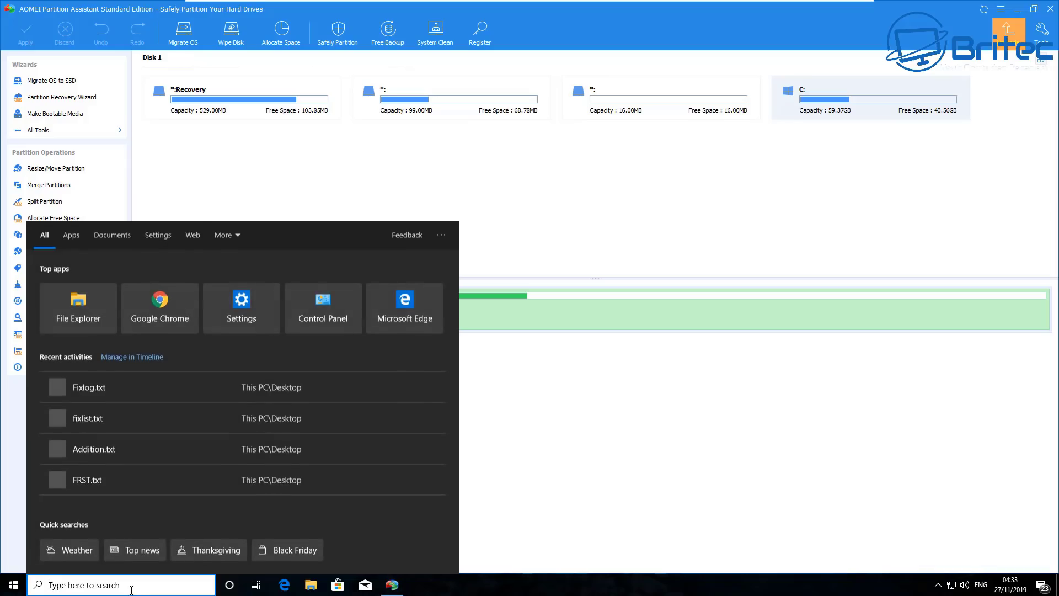
text(cmd)
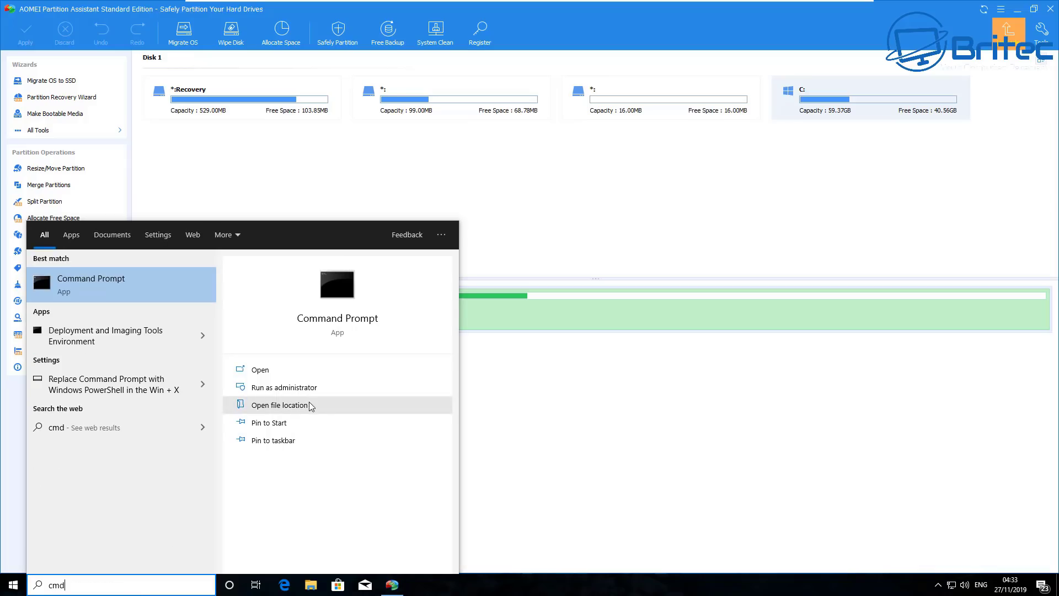
click(285, 387)
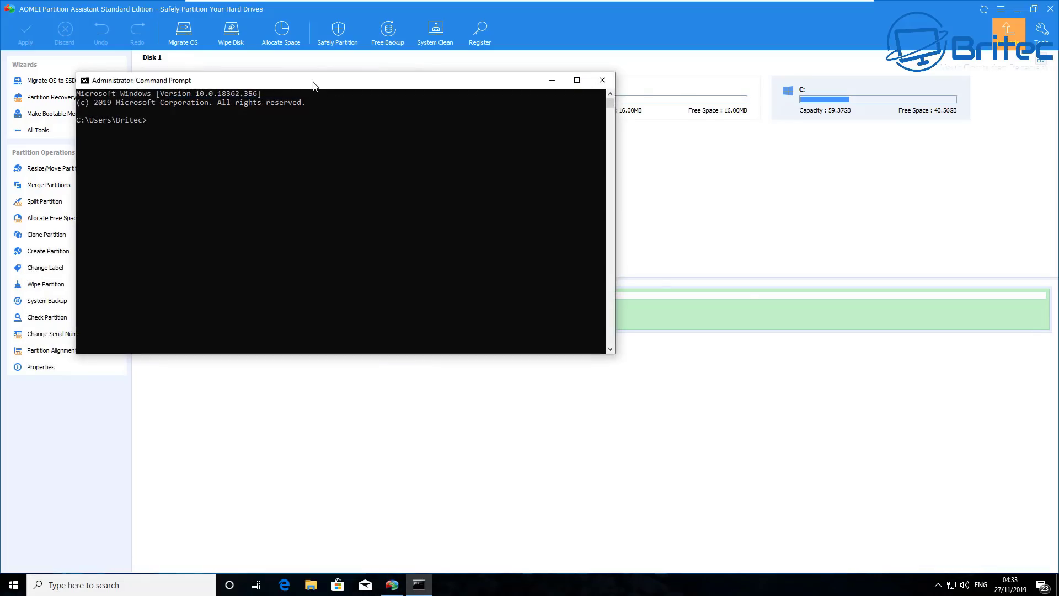
drag(313, 86, 476, 154)
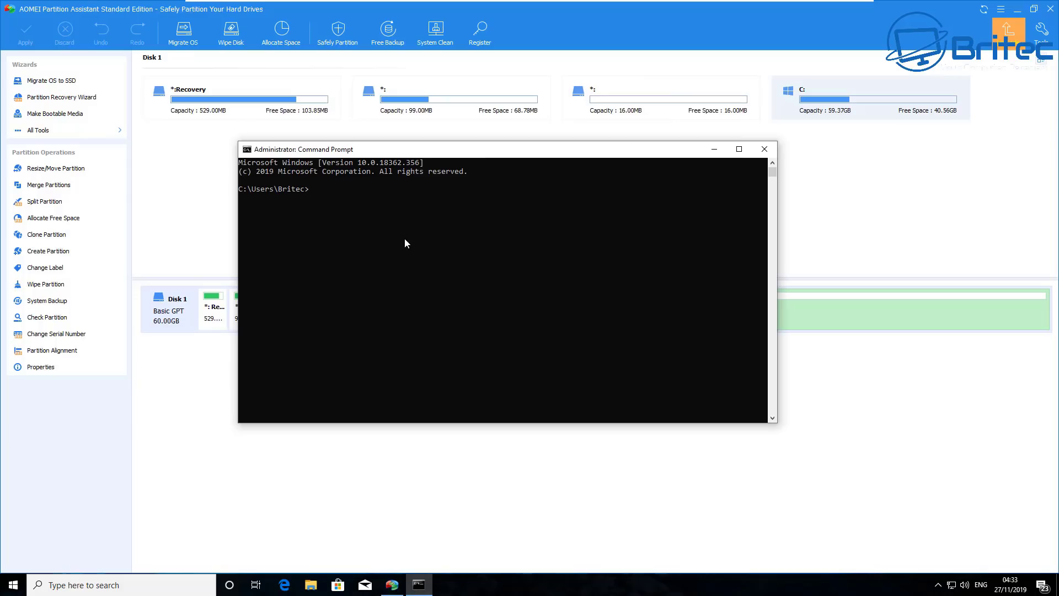
Run chkdsk in the Command Prompt, review the scan report, and close the window
text(chkdsk)
key(Return)
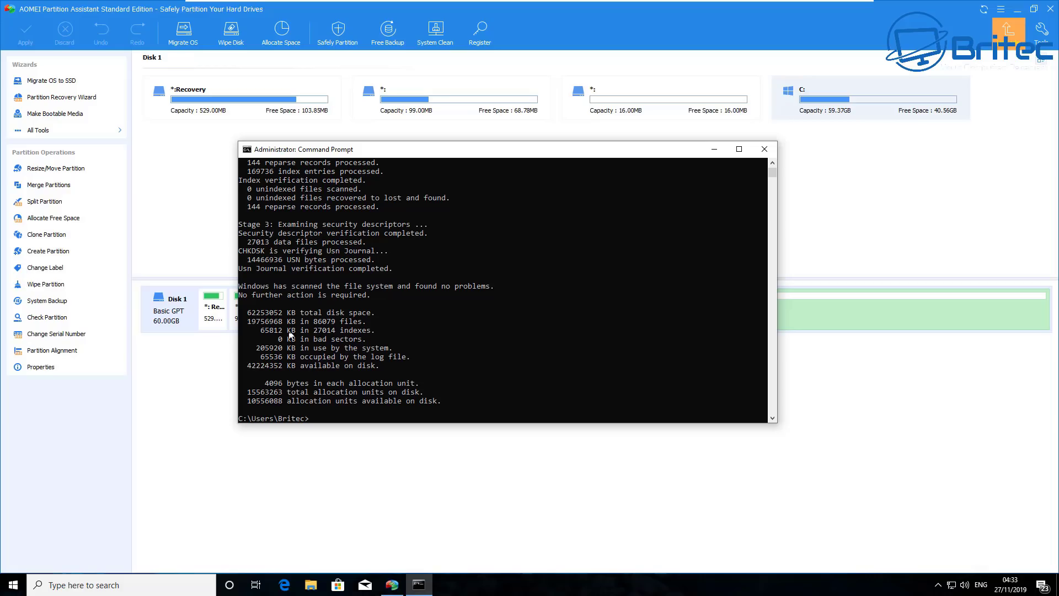
scroll(334, 304, up, 2)
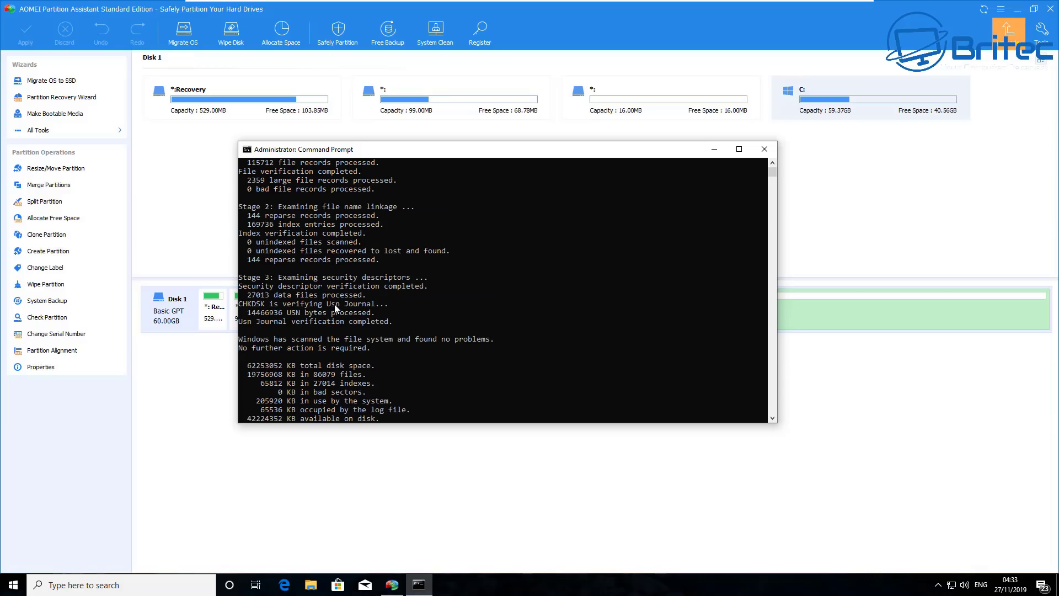
scroll(701, 220, down, 2)
scroll(701, 238, down, 1)
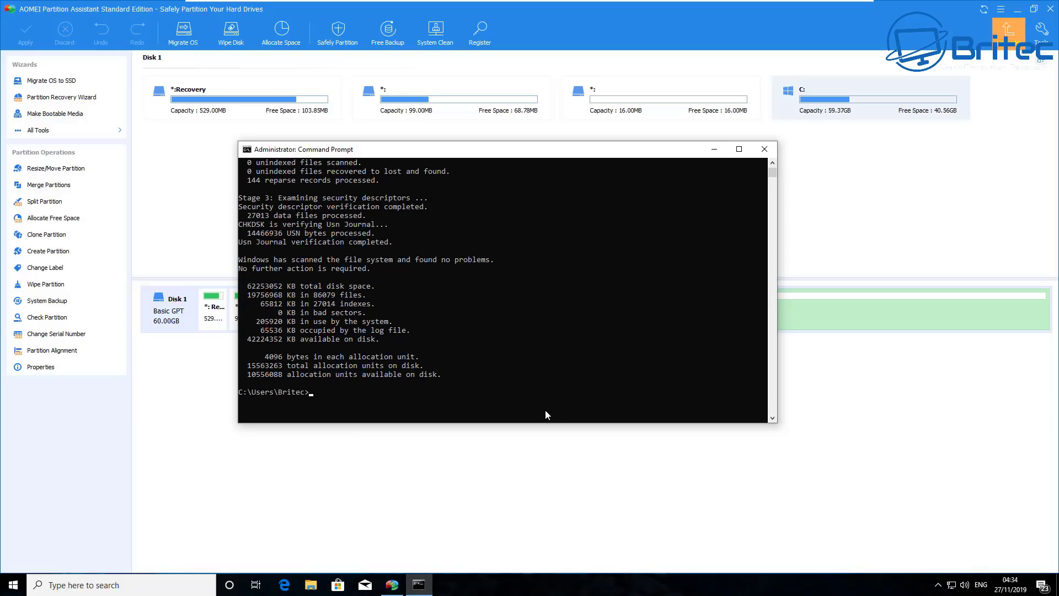
click(765, 149)
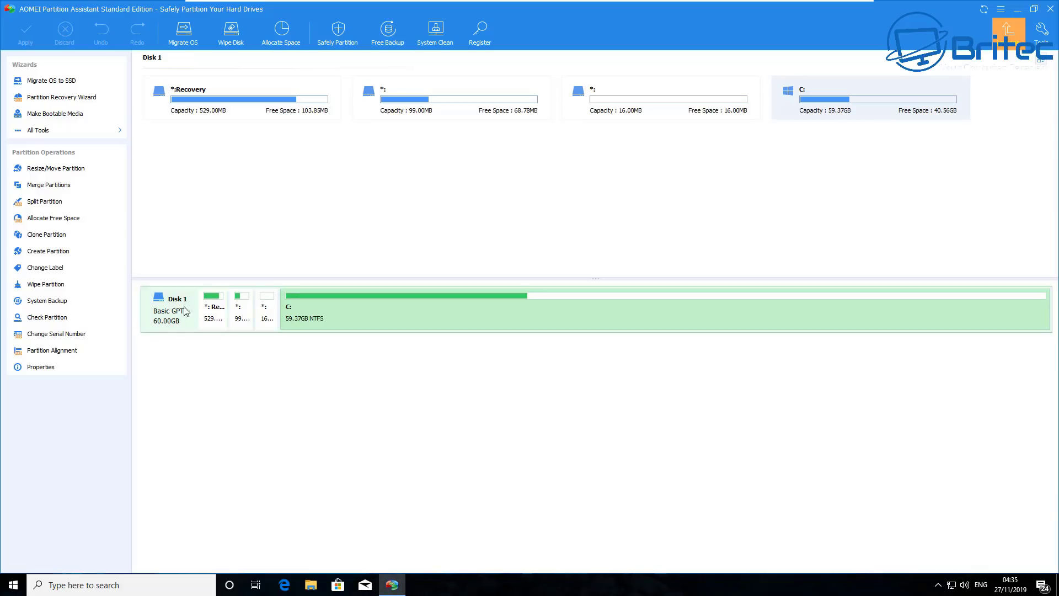
Run a Disk Surface Test on Disk 1 with Quick Check enabled, and repeat the test with Quick Check disabled
click(168, 315)
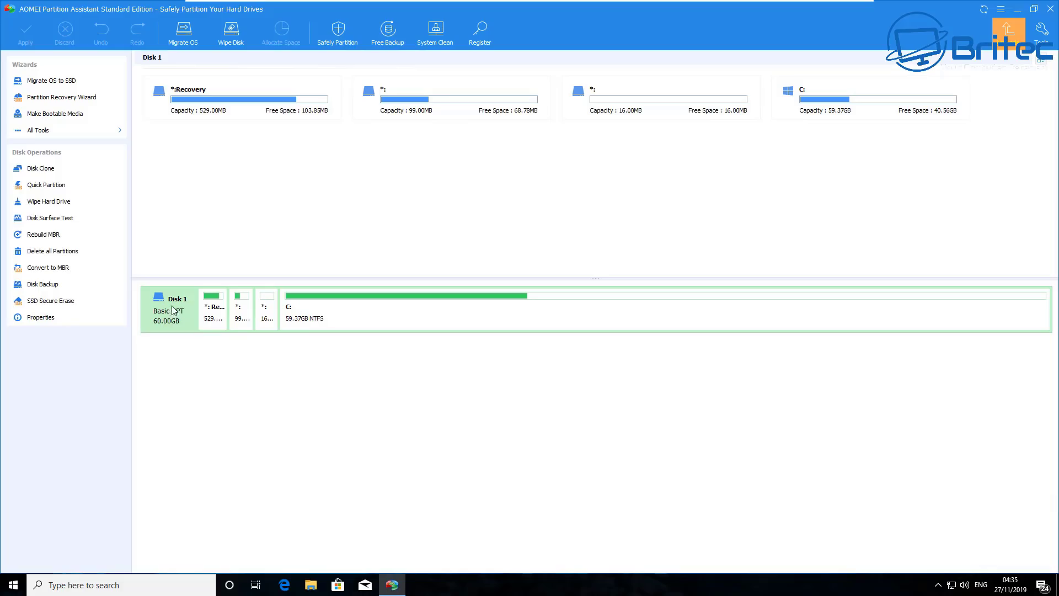
right_click(169, 316)
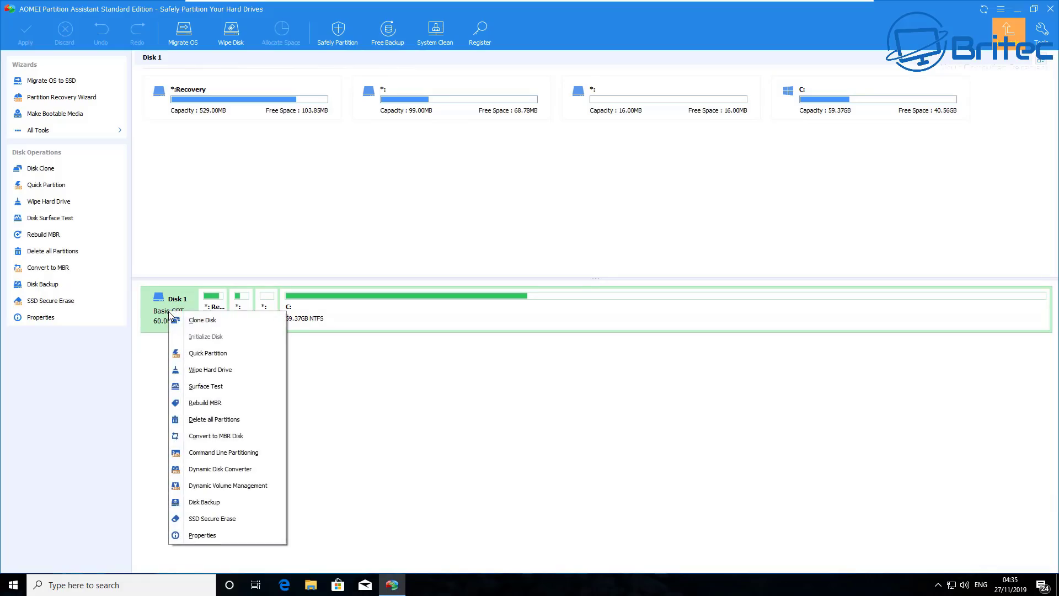
click(229, 387)
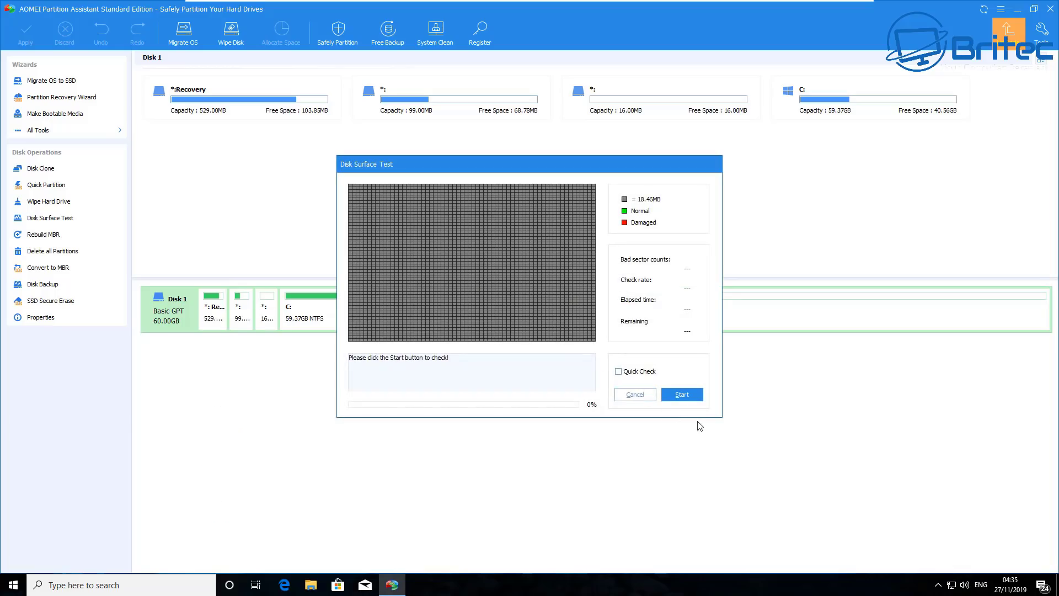
click(617, 371)
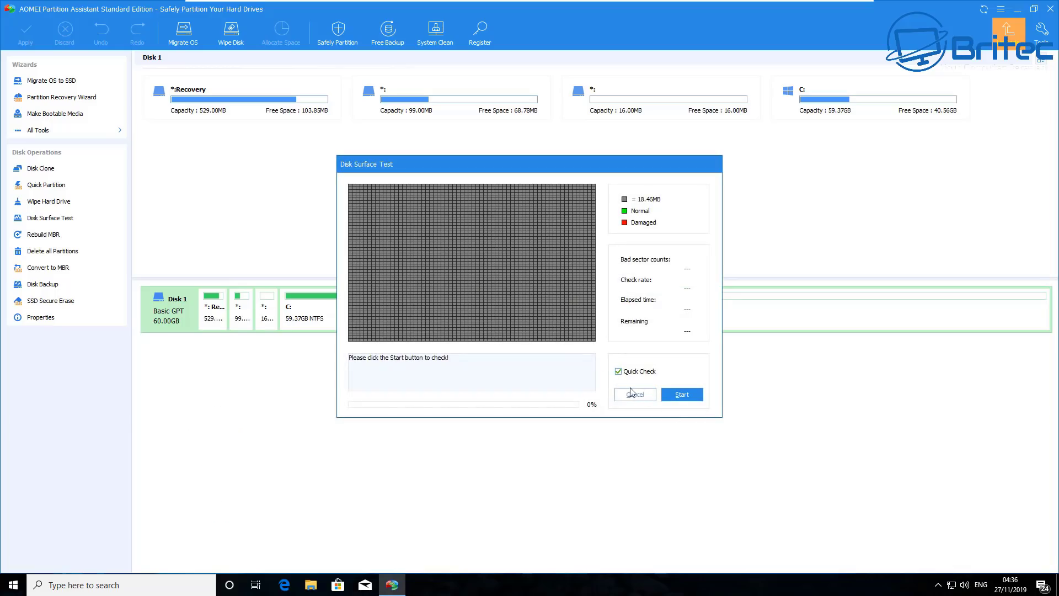
click(679, 398)
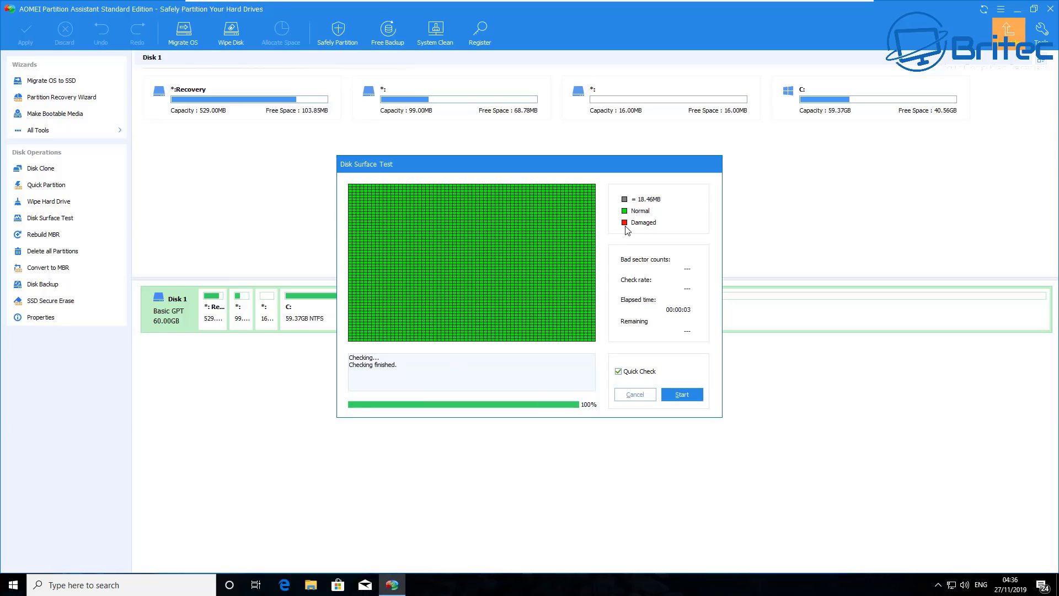
click(618, 371)
click(692, 397)
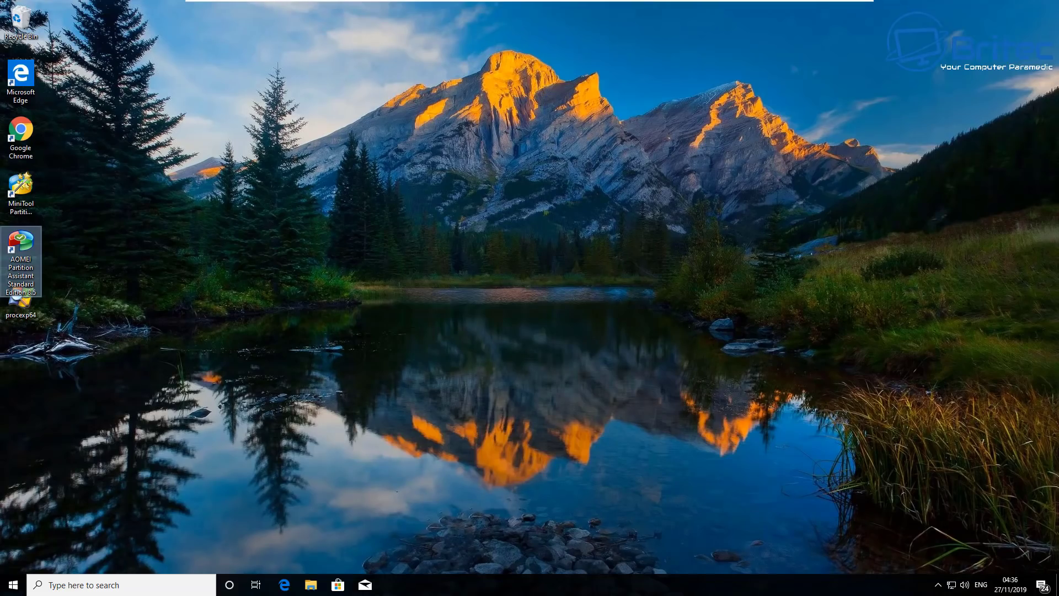
Search Windows for cmd and open Command Prompt as administrator
click(106, 584)
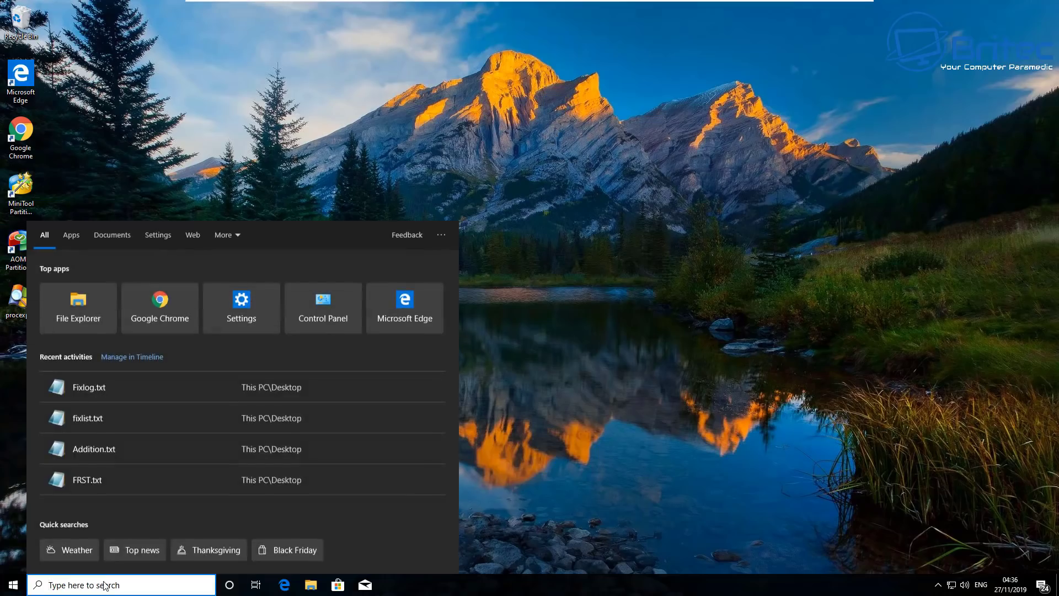
text(cmd)
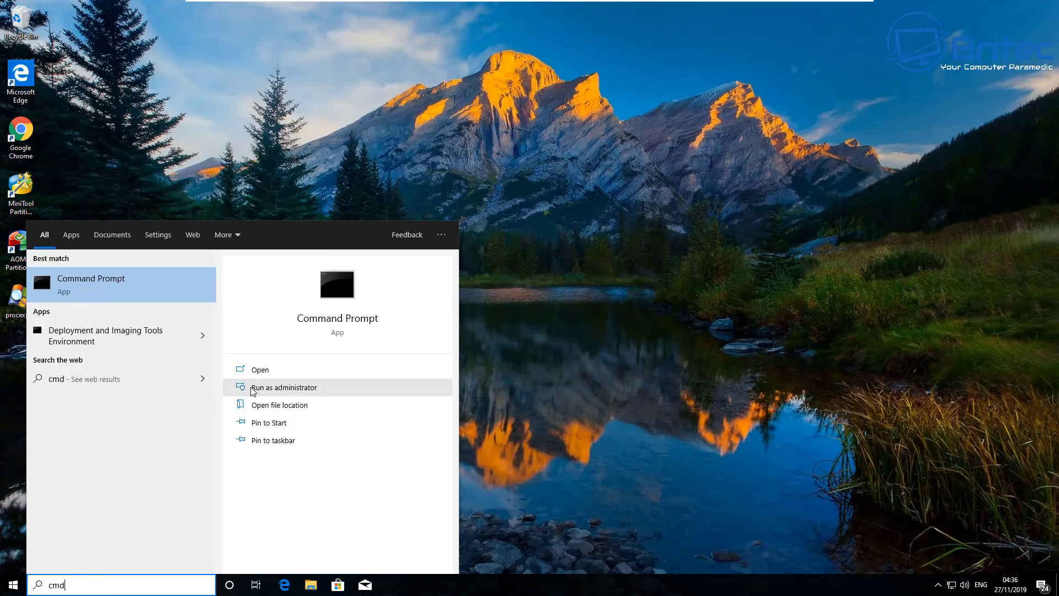
click(300, 389)
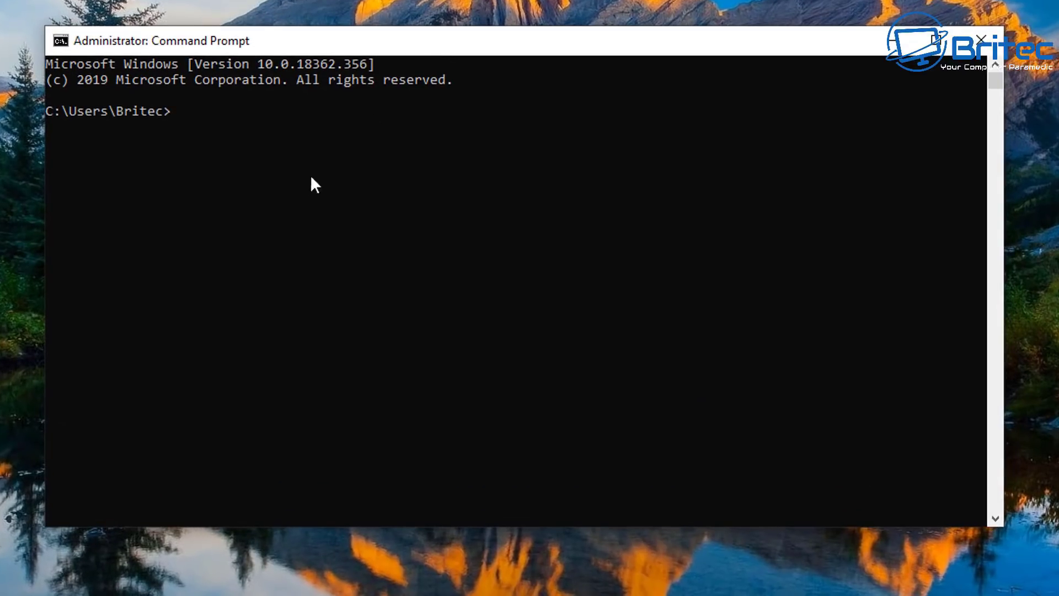
click(231, 184)
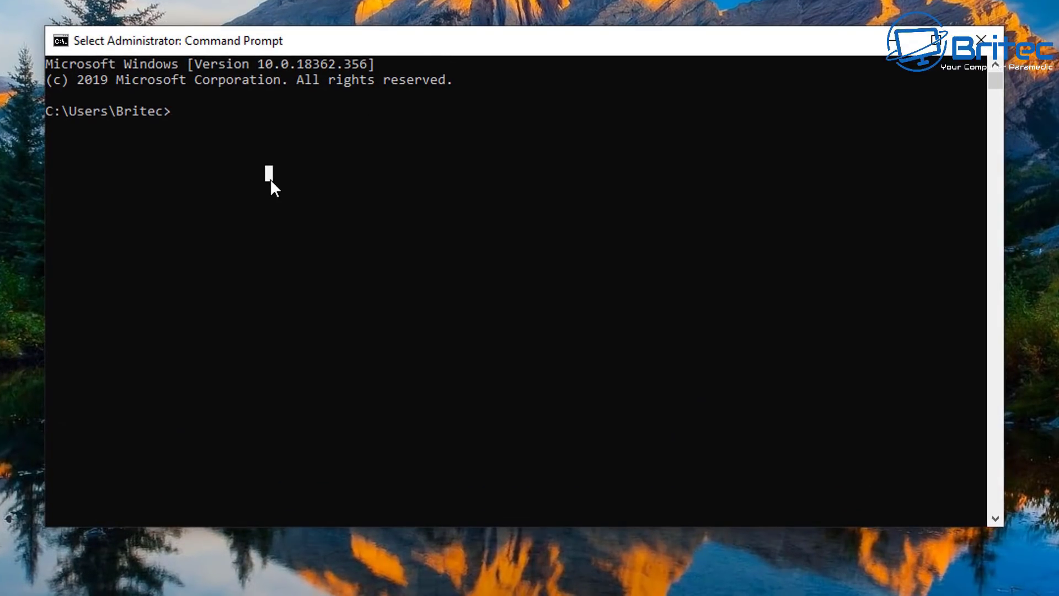
Try to repair the C: drive with chkdsk c: /f, answering n to scheduling the check at the next restart
text(chkdsk)
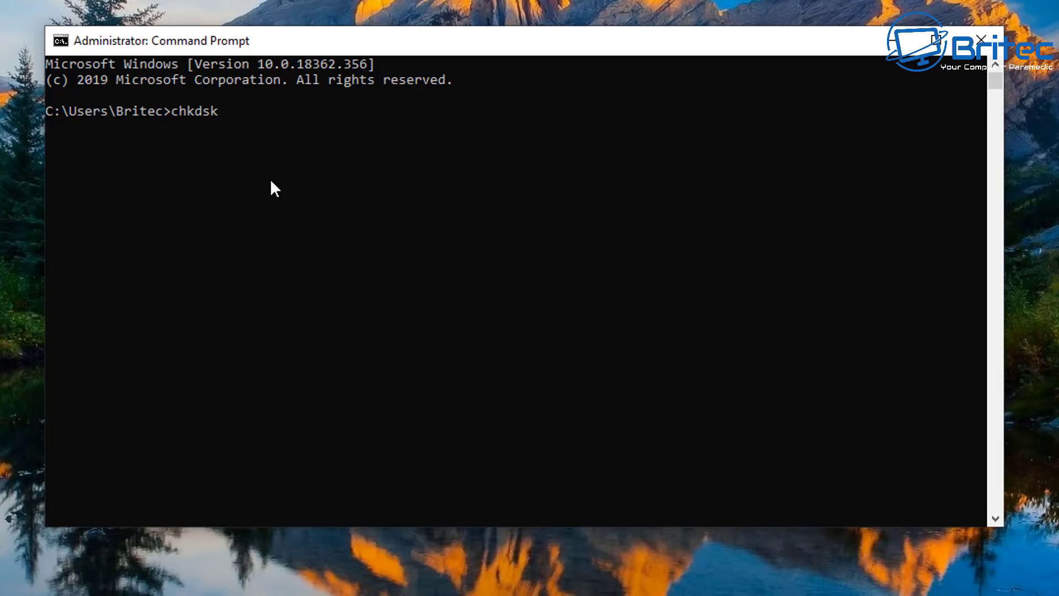
text( c:)
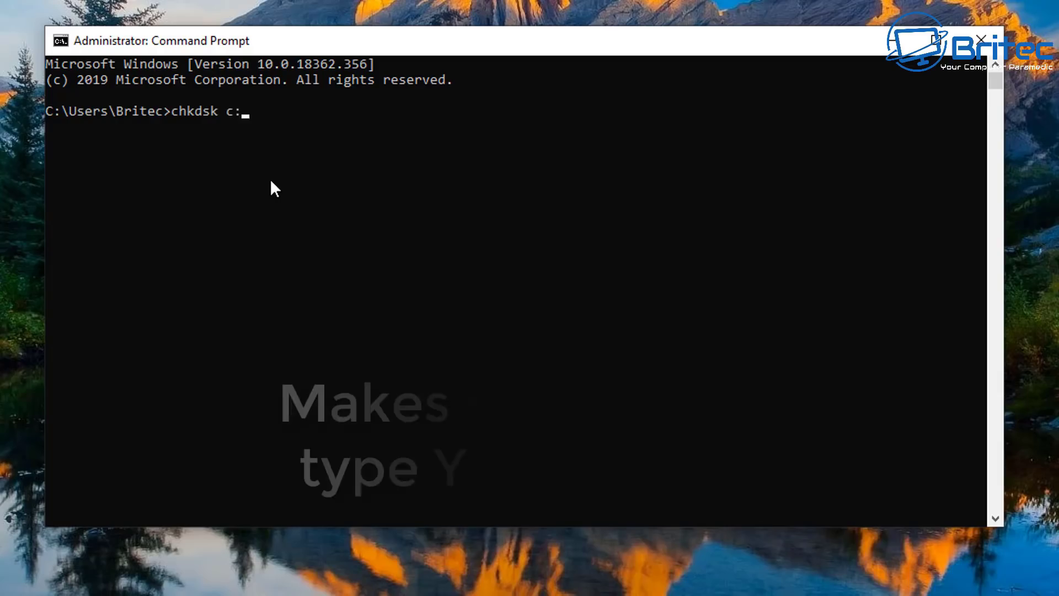
text( /f)
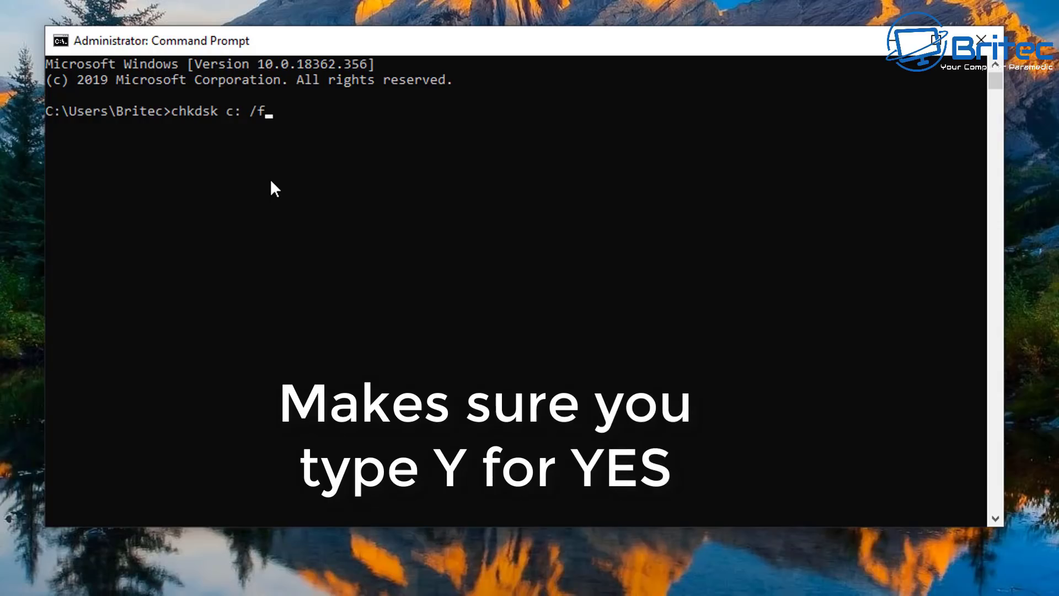
key(Return)
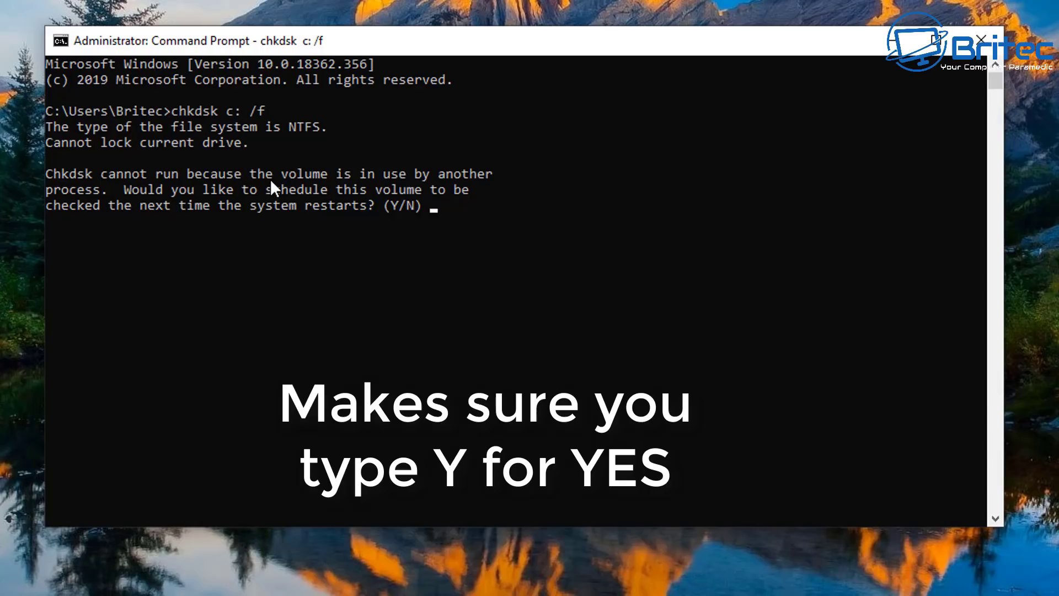
text(n)
key(Return)
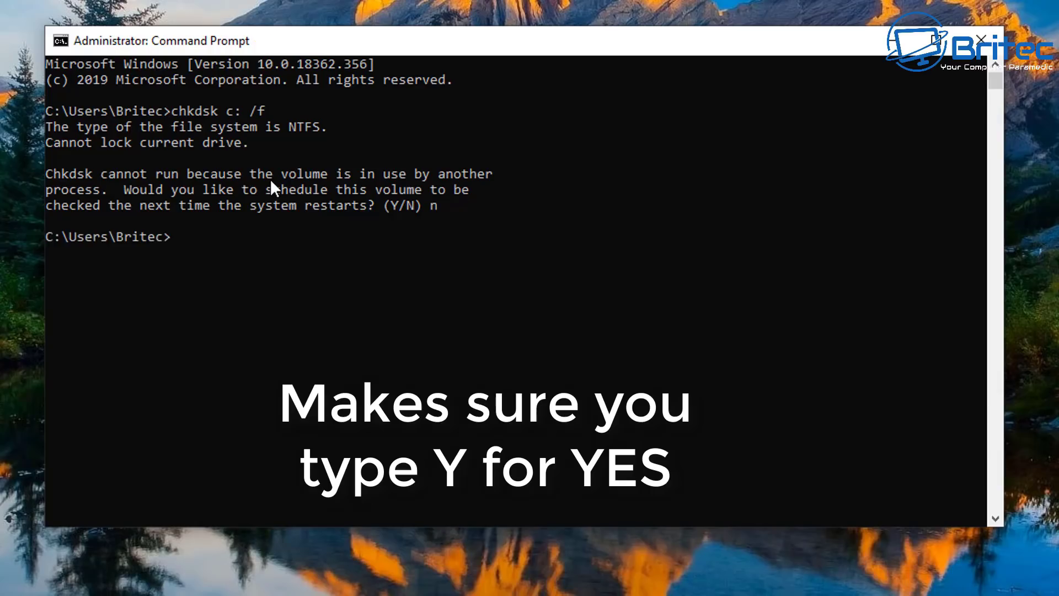
Run chkdsk c: /r to check the C: drive for bad sectors
text(chkdsk c: /)
key(BackSpace)
key(BackSpace)
text(c: /r)
key(Return)
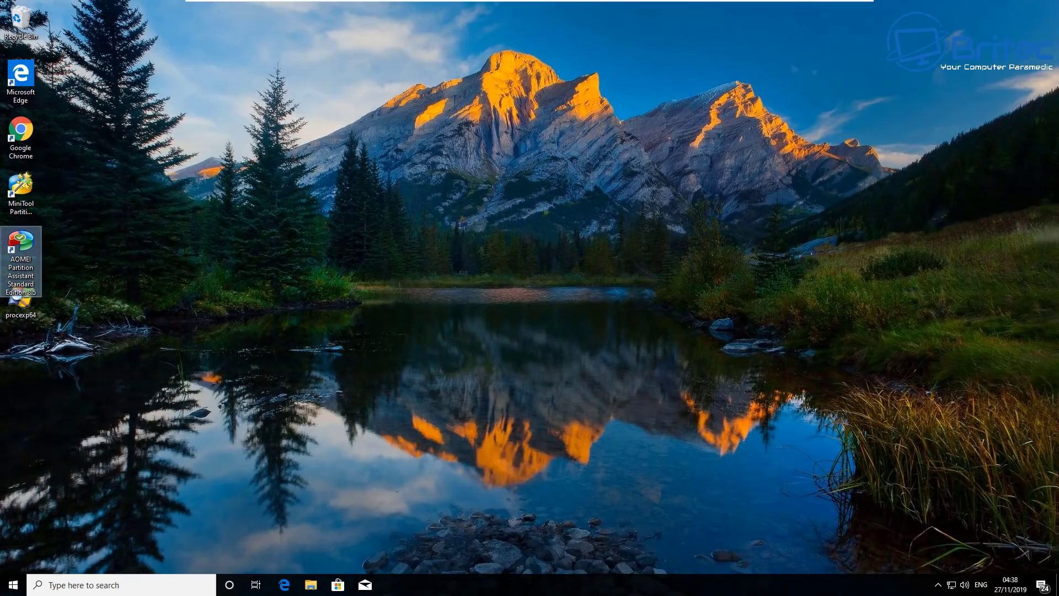
Open a new administrator Command Prompt from a Windows search for cmd and scan the system files with sfc /scannow
click(57, 584)
text(cmd)
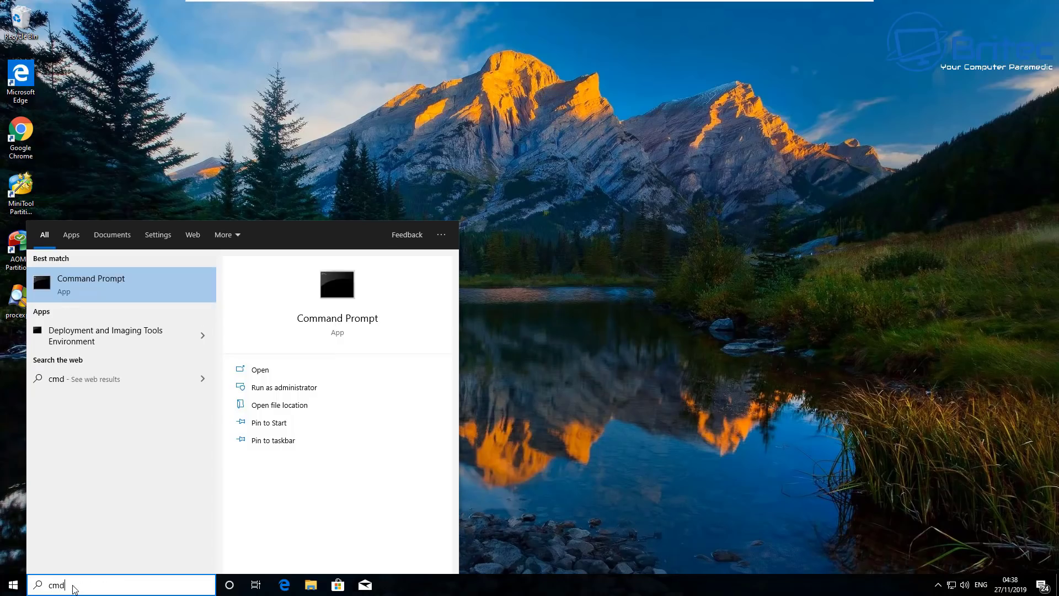
click(335, 389)
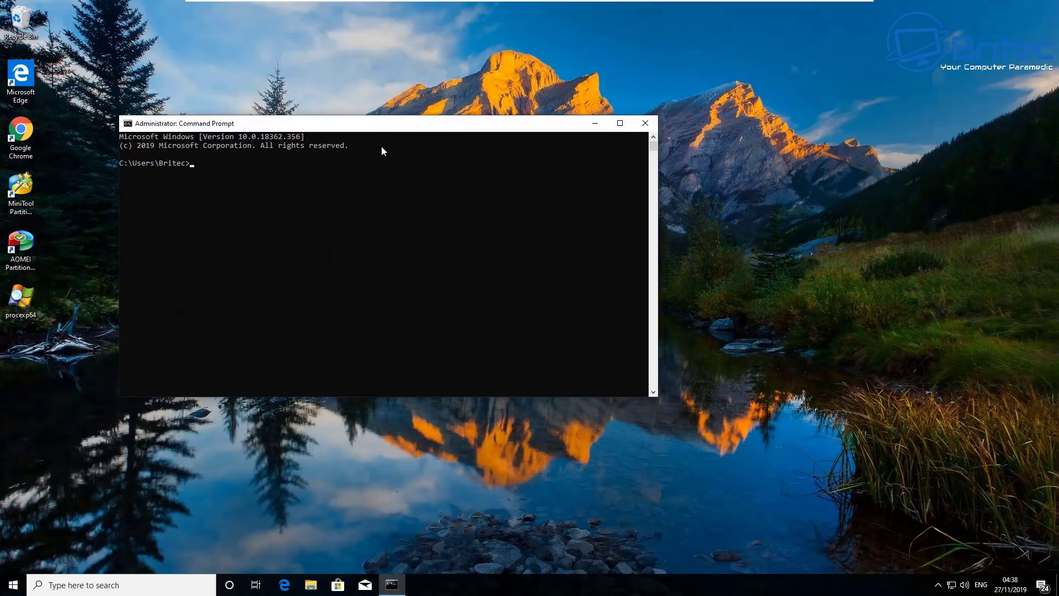
drag(366, 124, 483, 152)
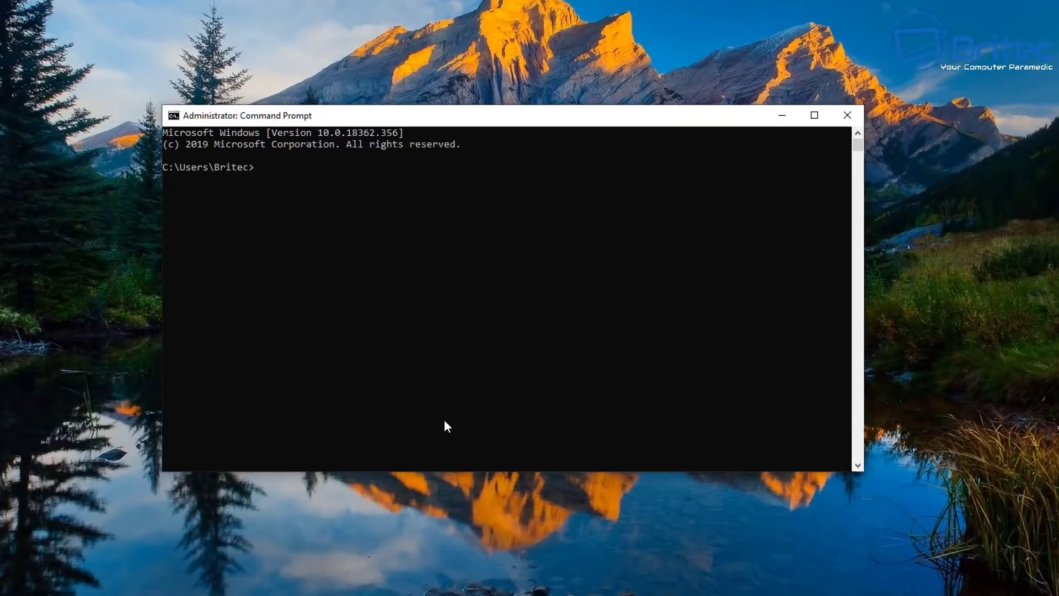
text(sfc /sc)
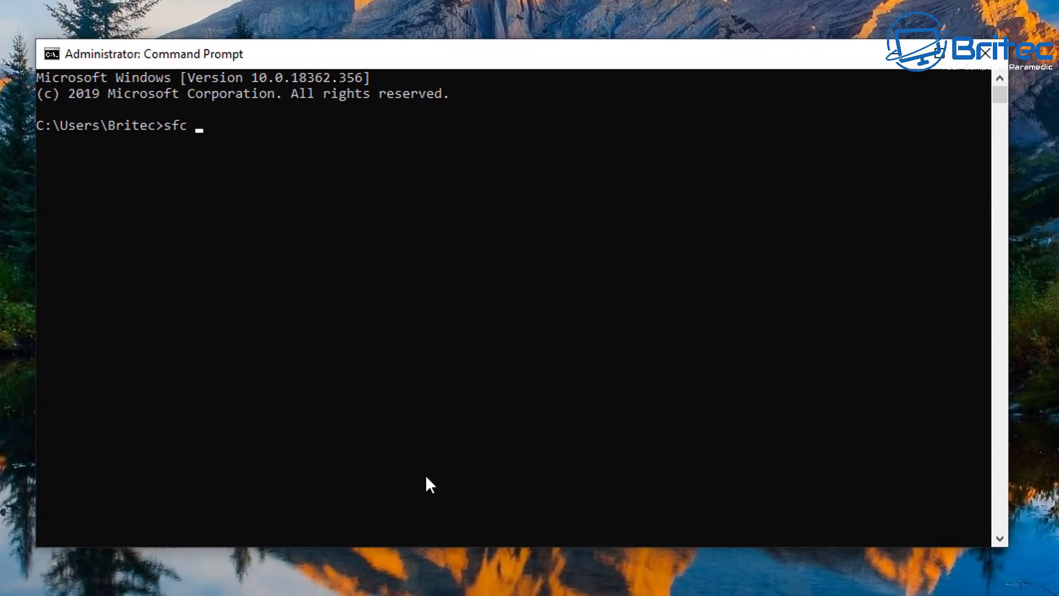
text(annow)
key(Return)
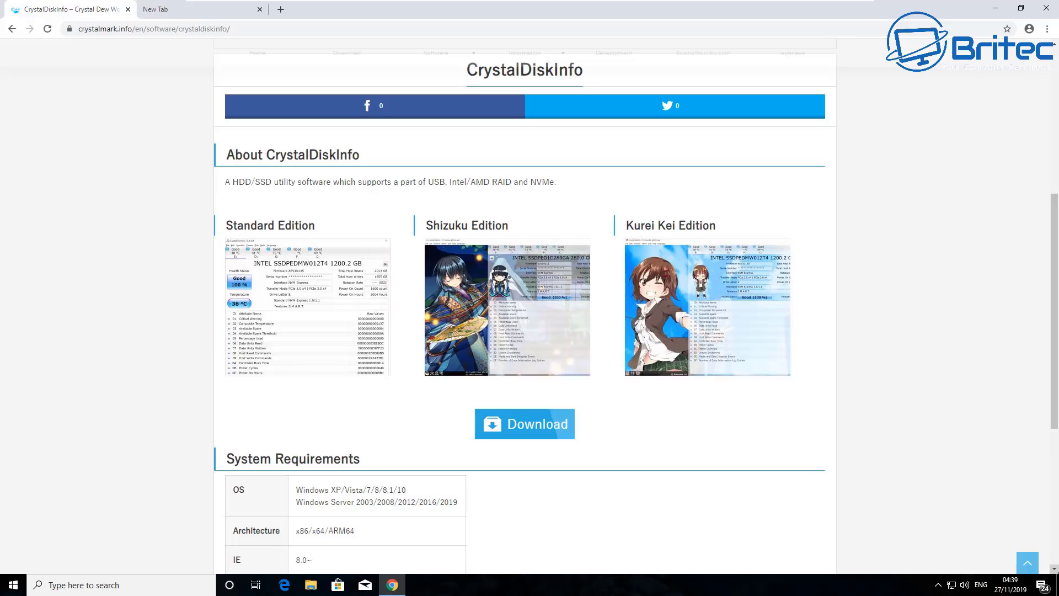
Open the CrystalDiskInfo download page from its product page in Chrome and look over the available editions
click(517, 424)
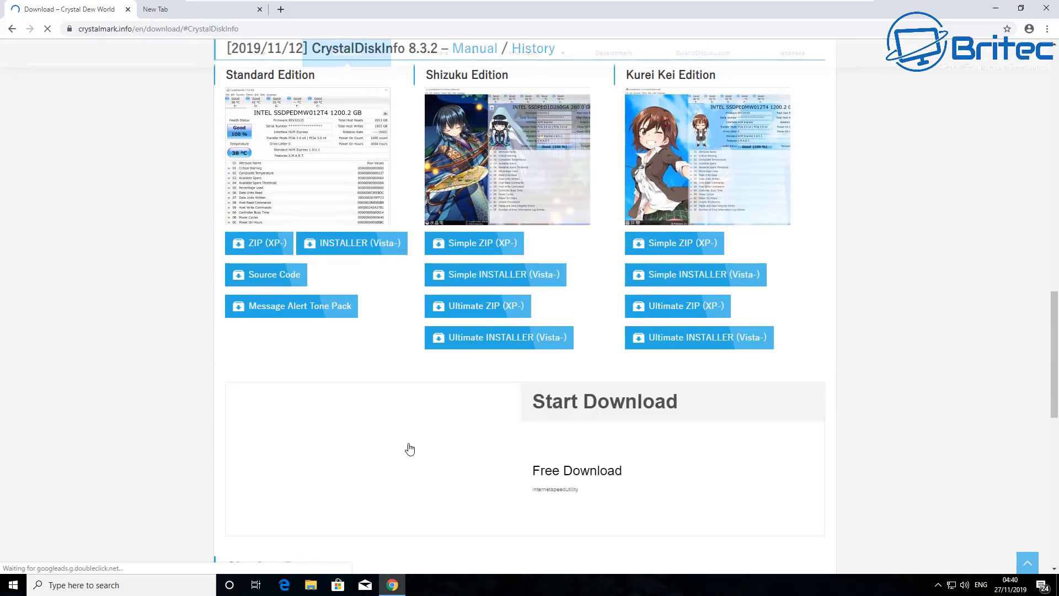
scroll(397, 444, up, 1)
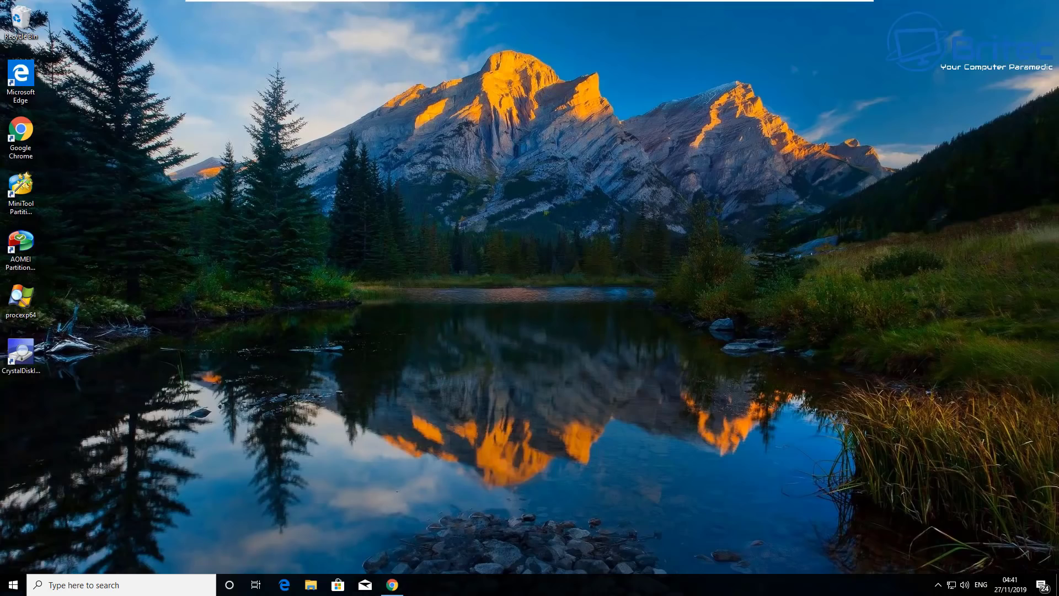
Open Device Manager, check the device list for driver problems, and close it
right_click(14, 584)
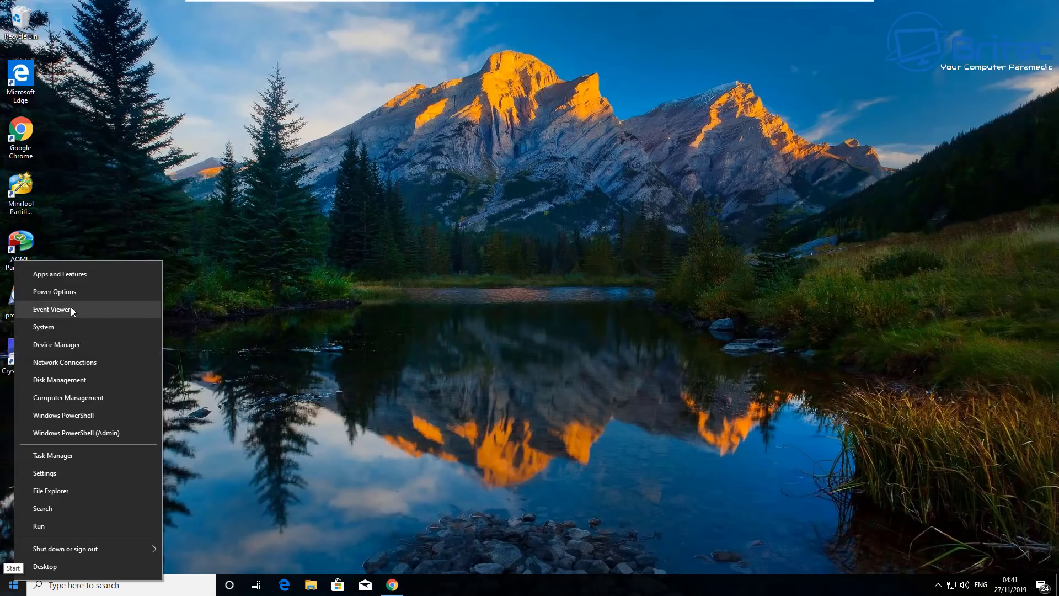
click(67, 346)
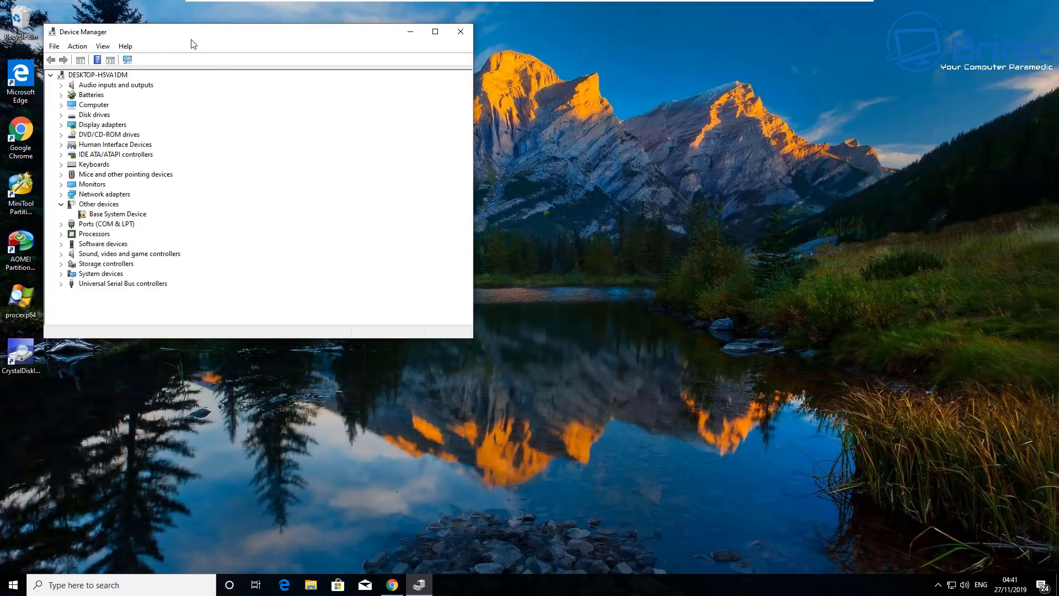
drag(192, 44, 449, 102)
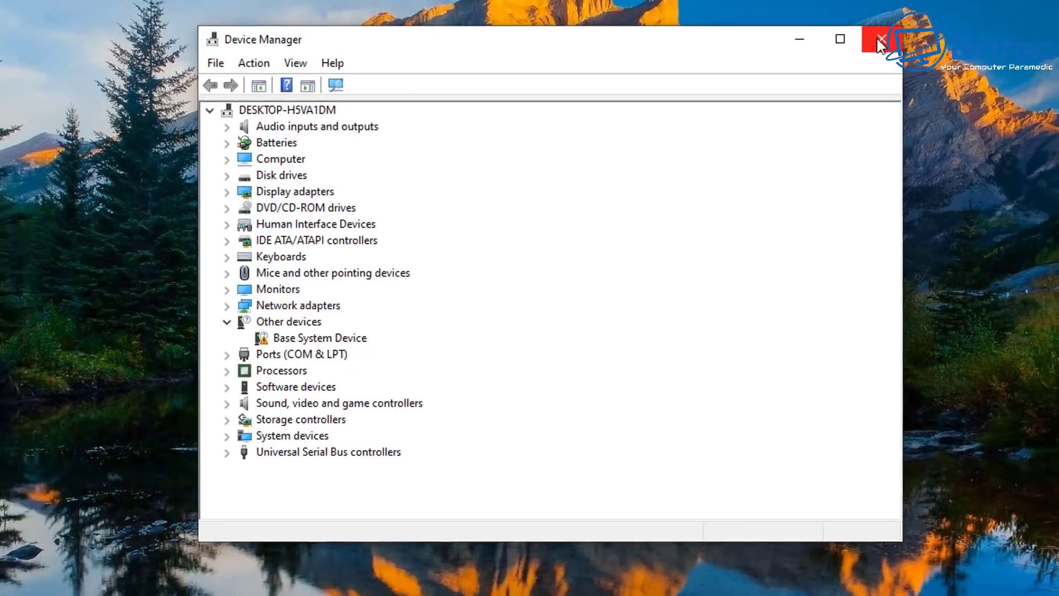
click(927, 21)
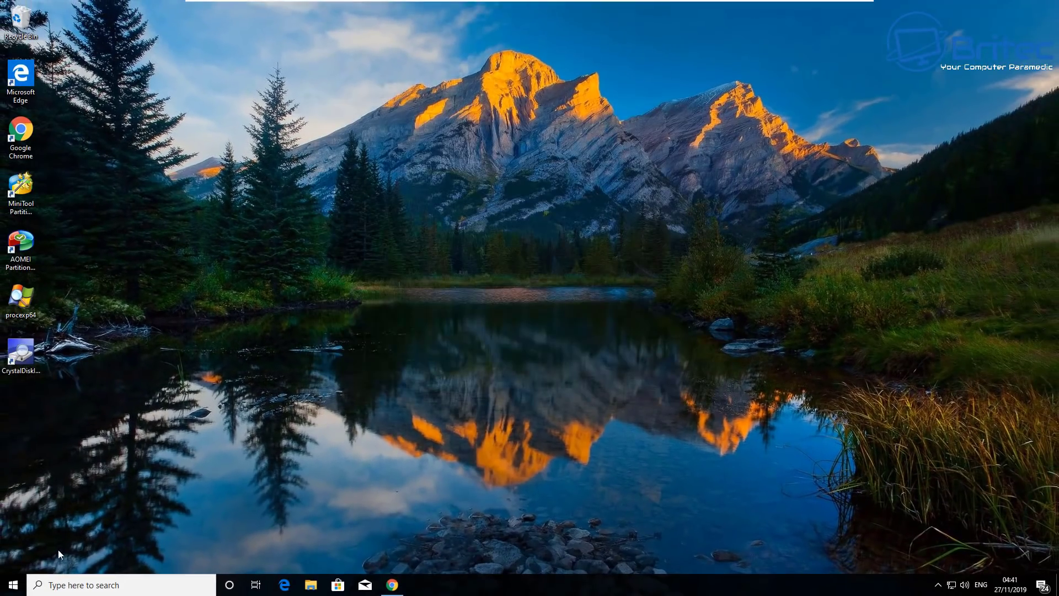
Search Windows for msinfo, open System Information, examine the processor and other entries in the System Summary, and close it
click(54, 593)
text(msinfo)
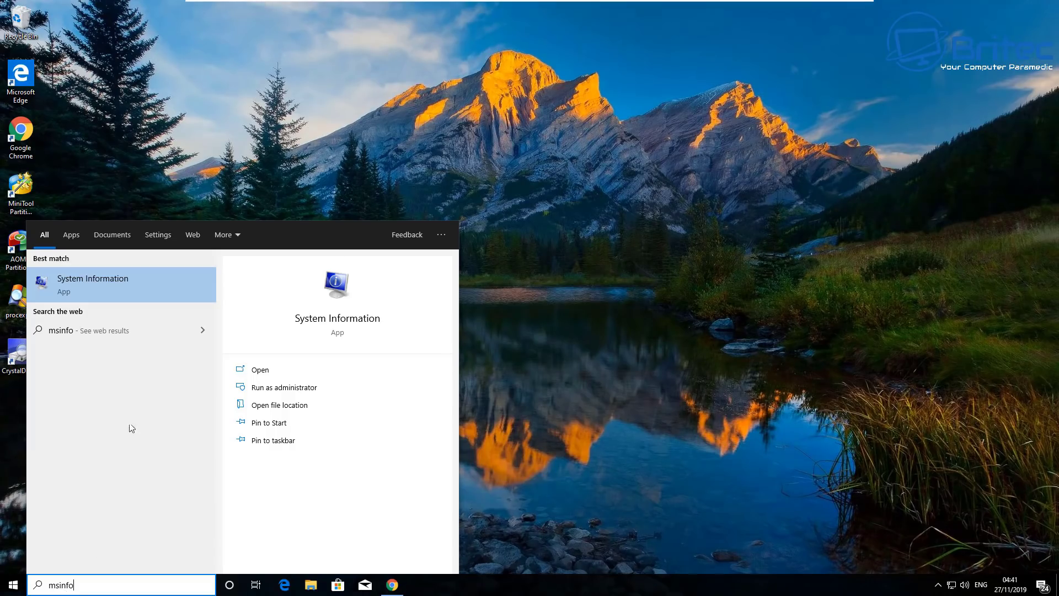
click(110, 290)
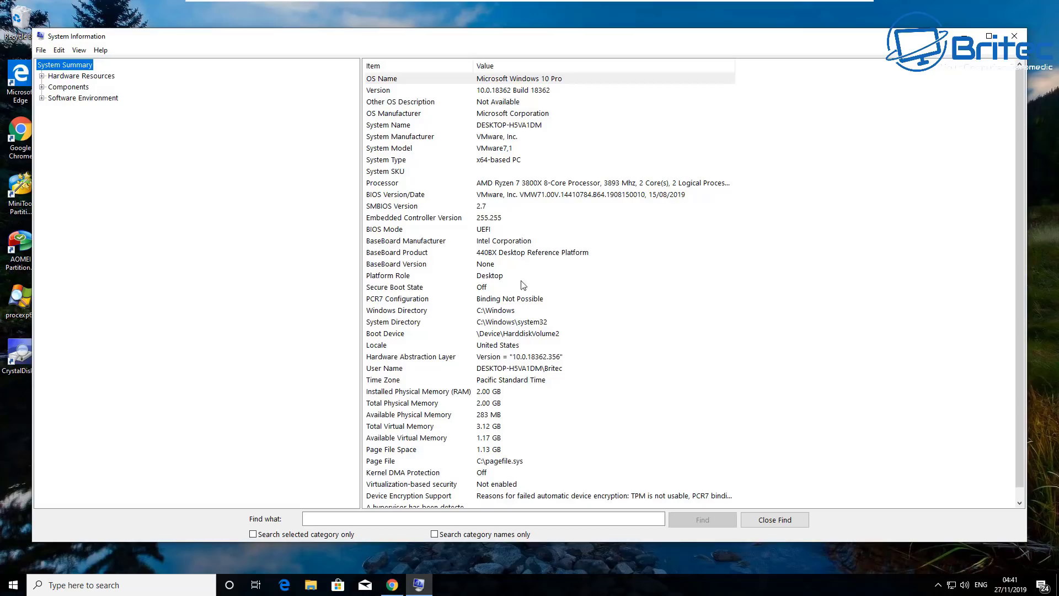
click(725, 184)
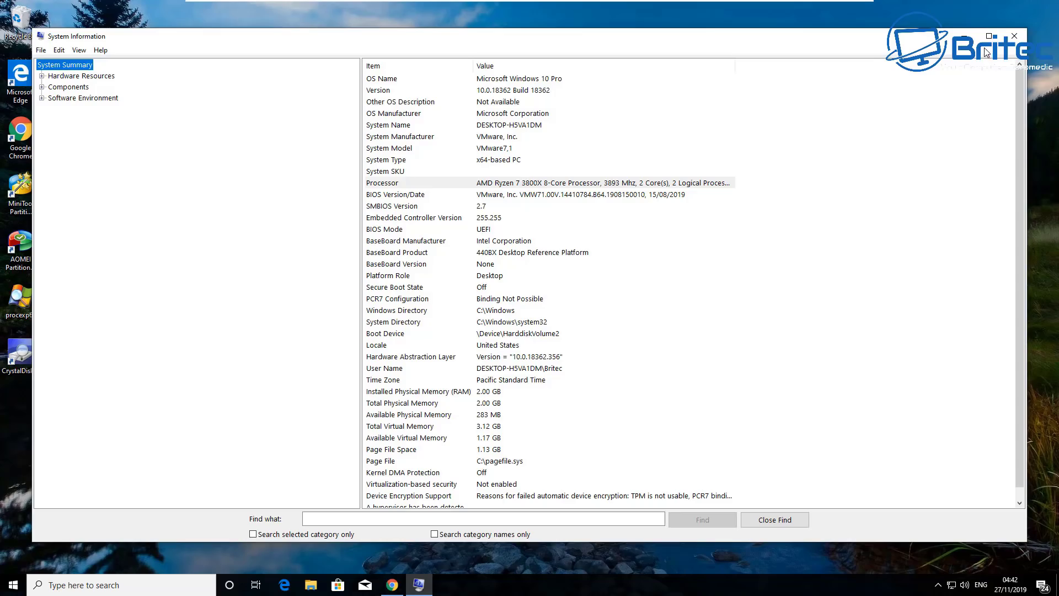
click(1014, 38)
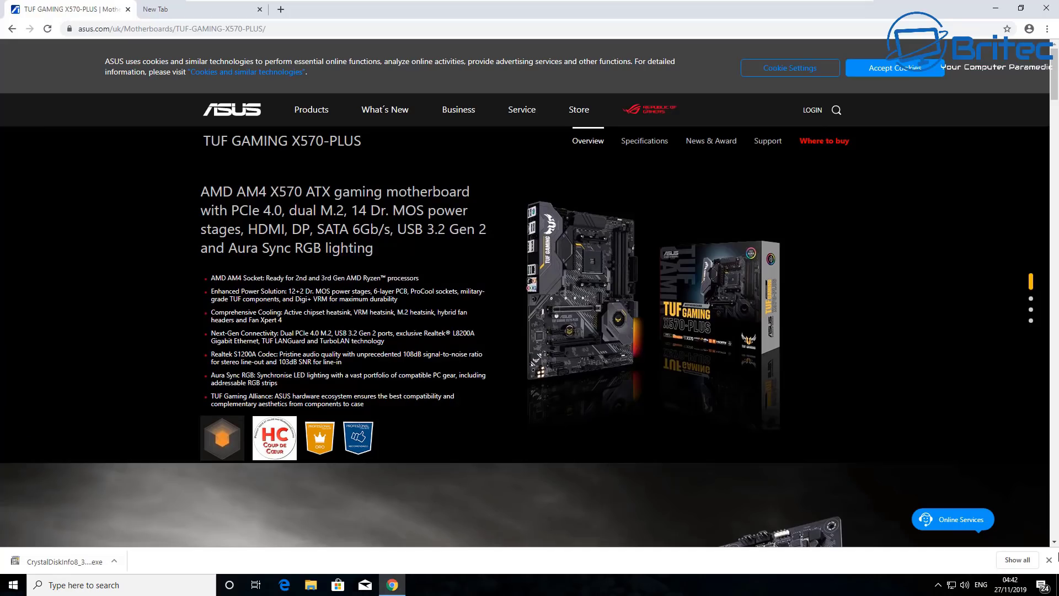
Open the Driver & Tools support page for the TUF GAMING X570-PLUS and choose Windows 10 64-bit as the operating system
click(769, 145)
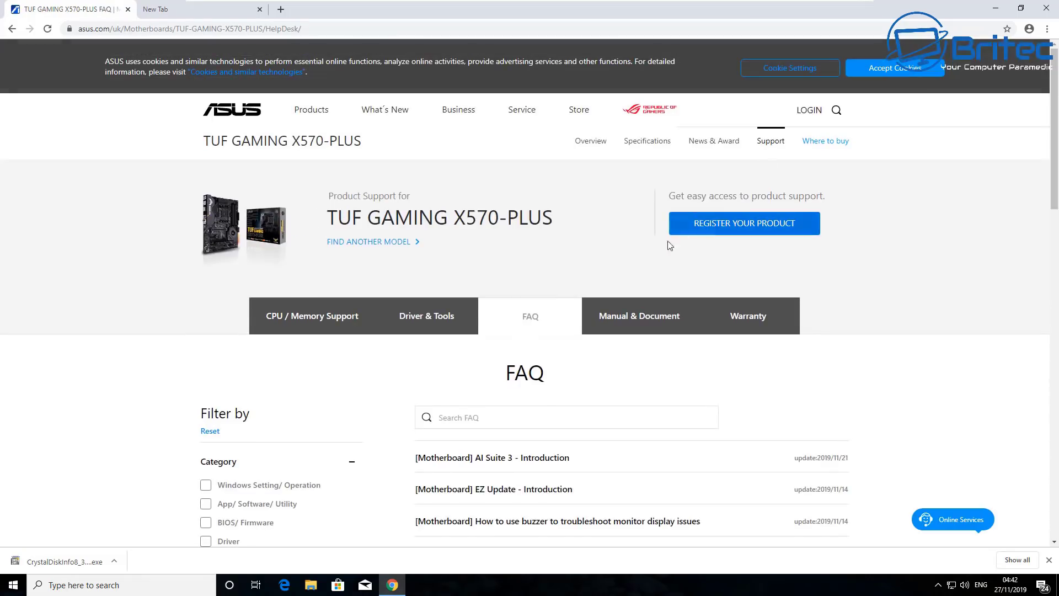
click(421, 320)
scroll(582, 370, down, 2)
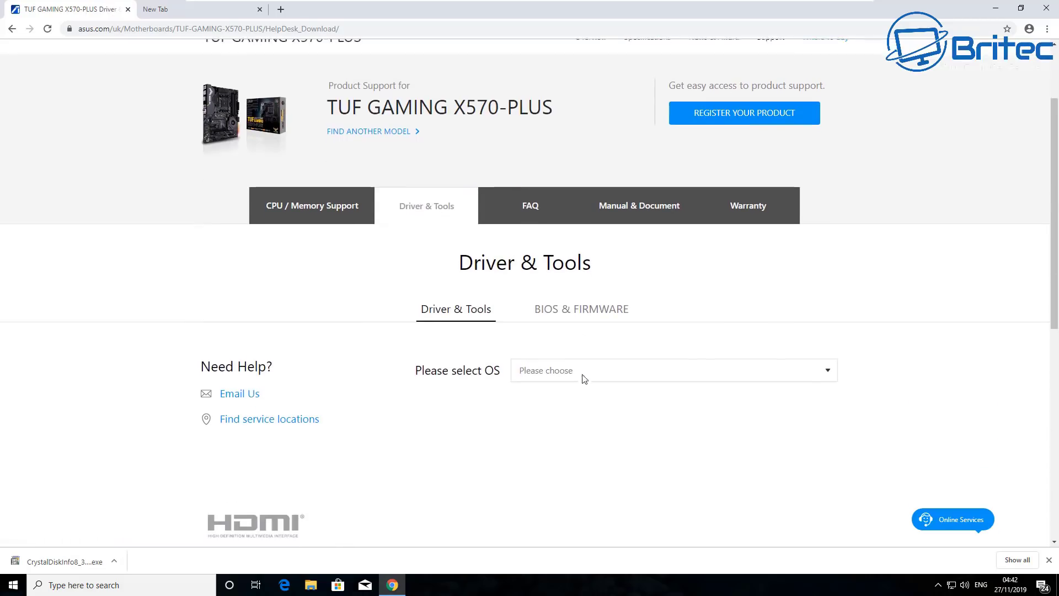
click(645, 372)
click(619, 406)
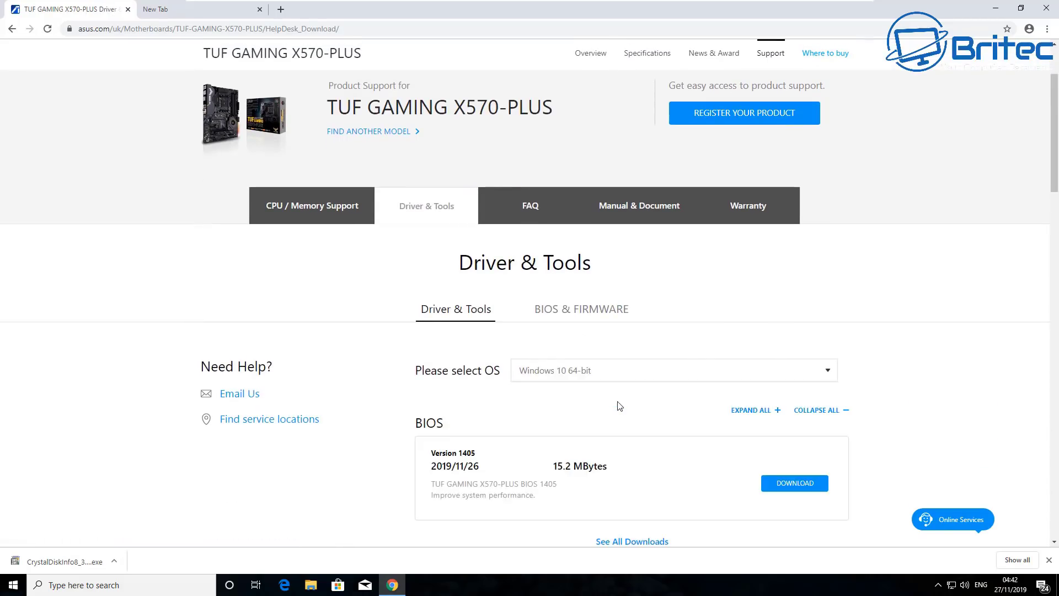
Look through the motherboard's BIOS, audio, LAN, utilities, chipset and SATA downloads, and close the browser
scroll(674, 429, down, 10)
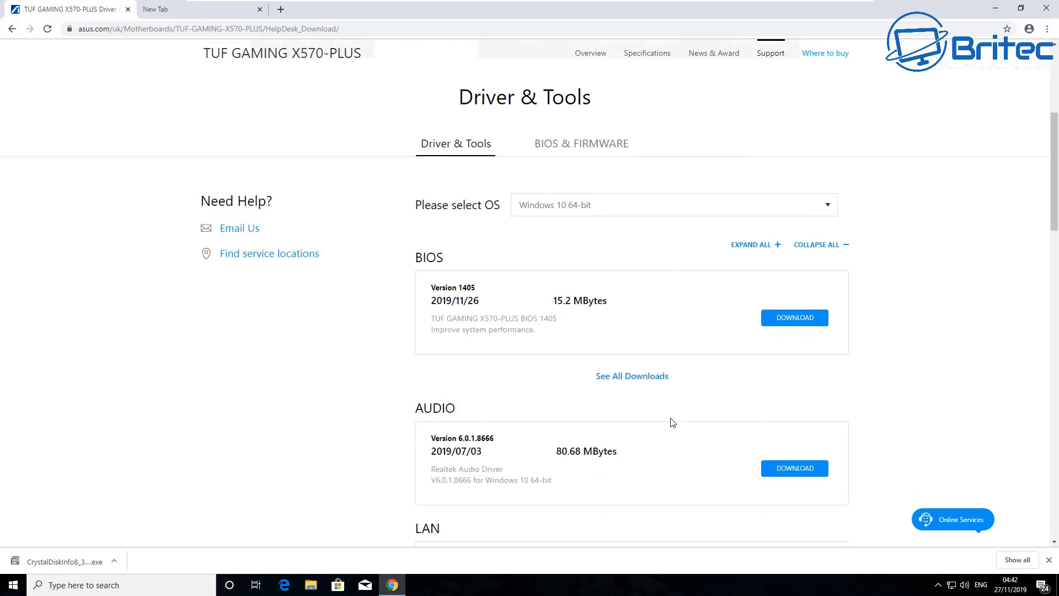
scroll(567, 379, down, 4)
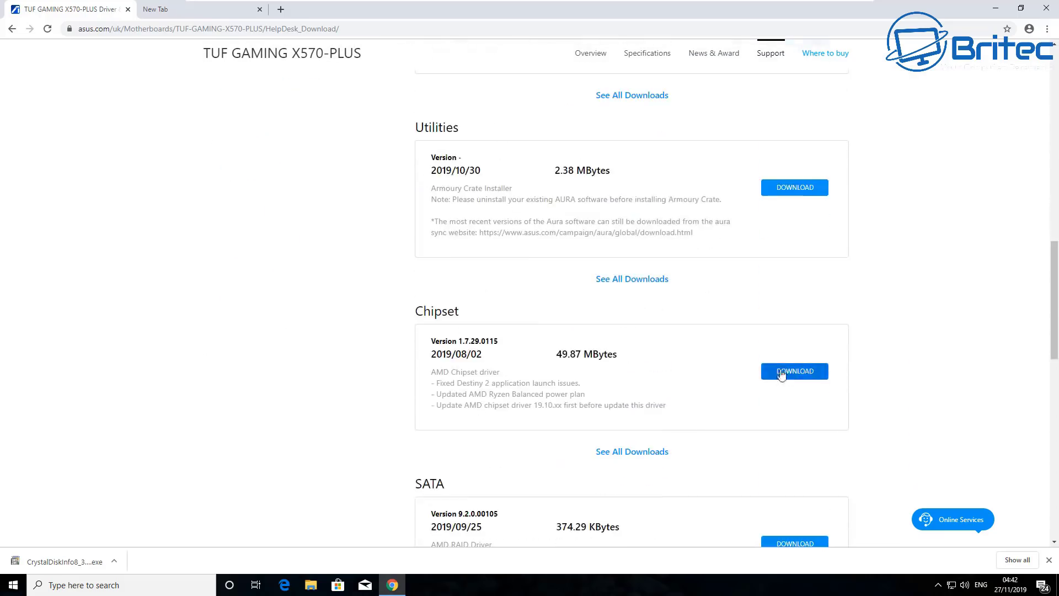
scroll(600, 348, down, 2)
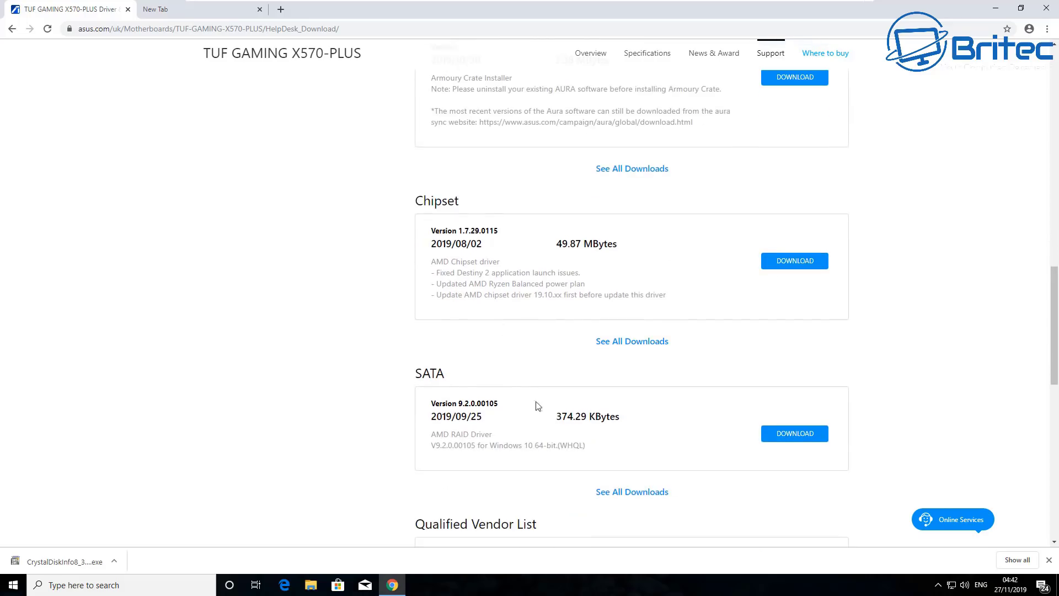
scroll(627, 430, down, 3)
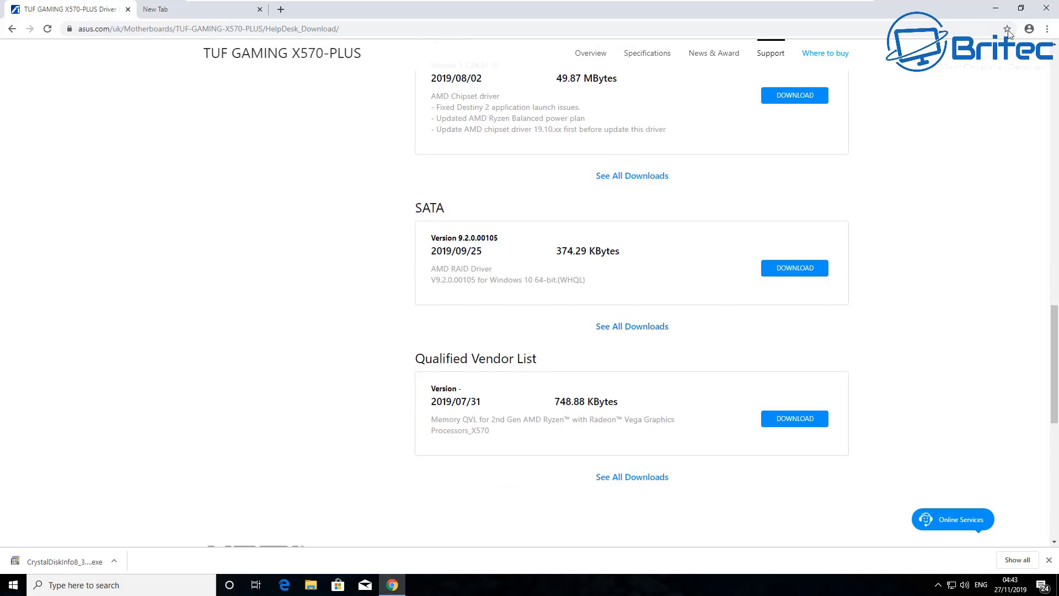
click(1045, 8)
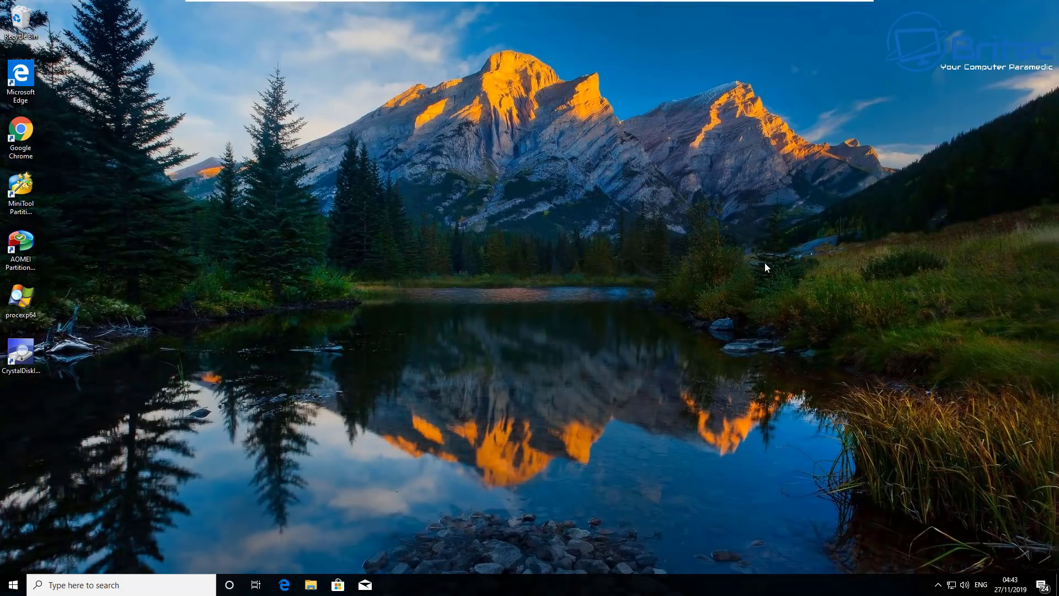